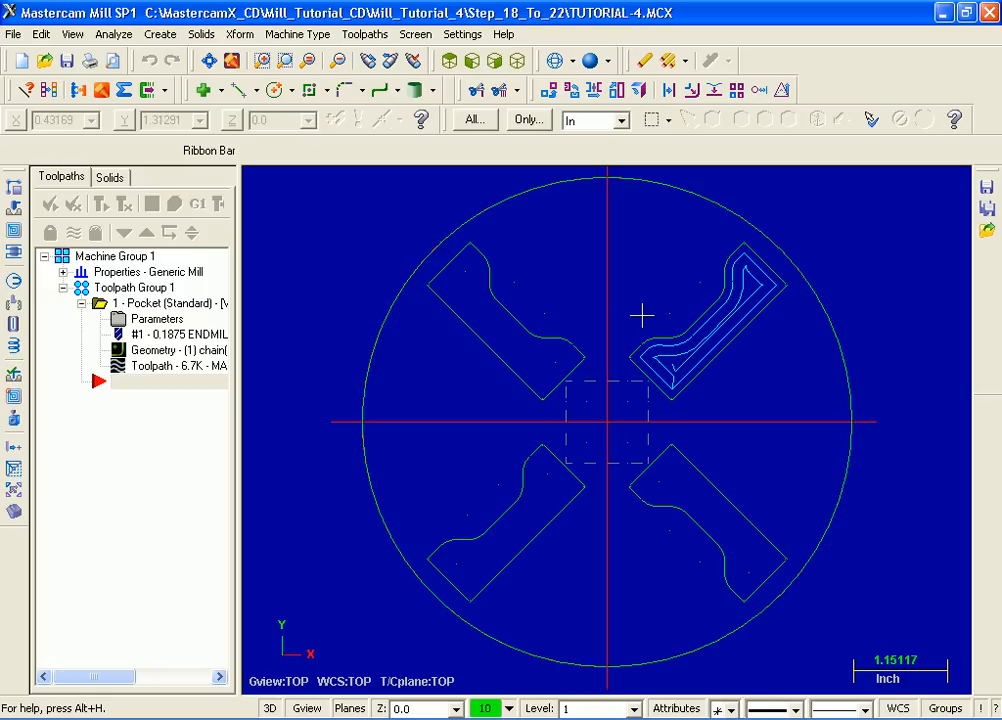
Step: Add the other three arm-shaped pocket outlines as chains to the Pocket operation's geometry and regenerate its toolpath
{"action": "left_click", "coordinate": [157, 359]}
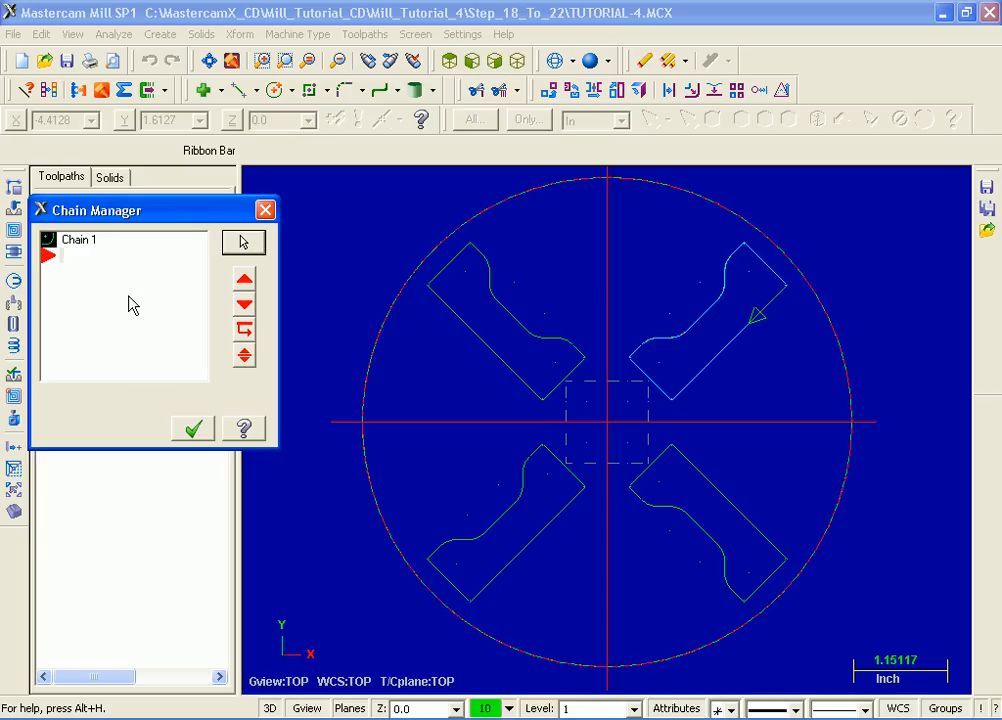
{"action": "right_click", "coordinate": [133, 305]}
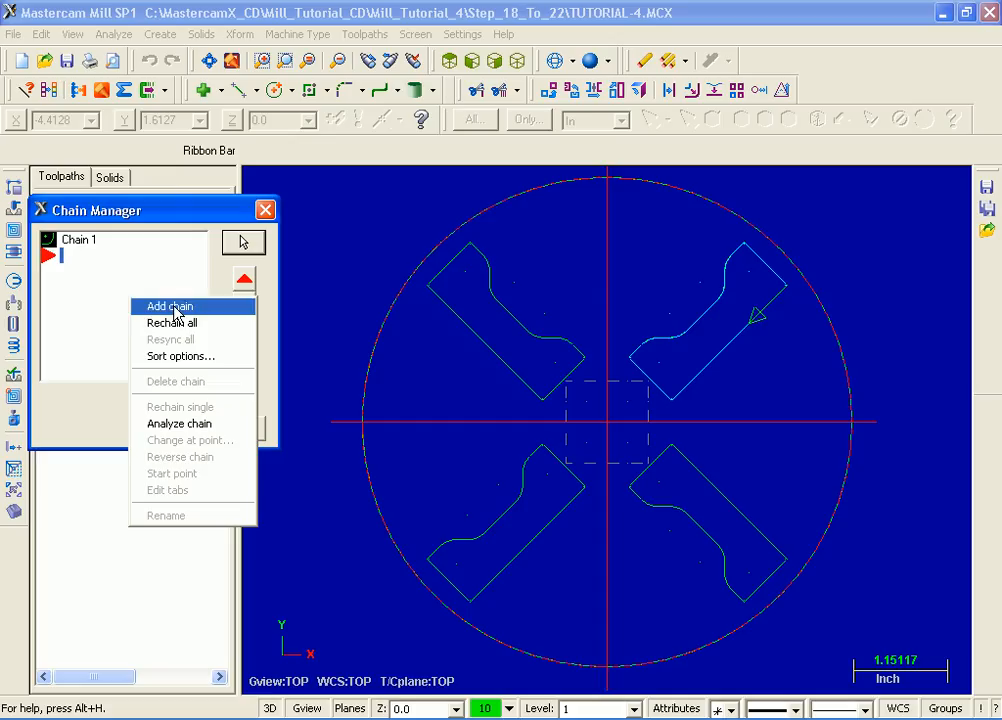
{"action": "left_click", "coordinate": [175, 312]}
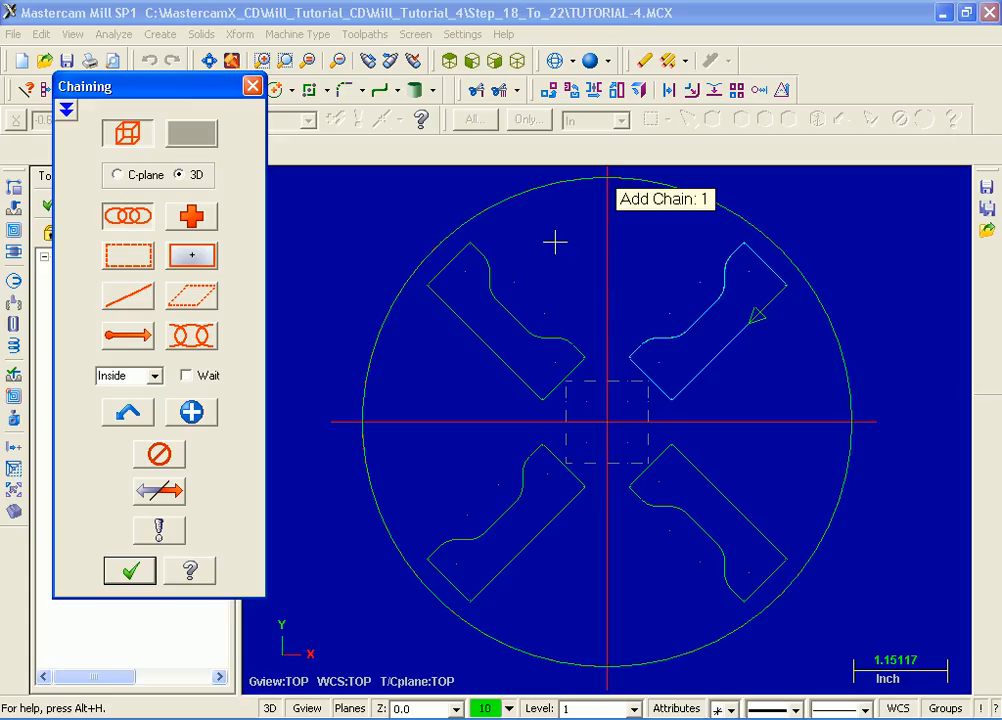
{"action": "left_click", "coordinate": [502, 363]}
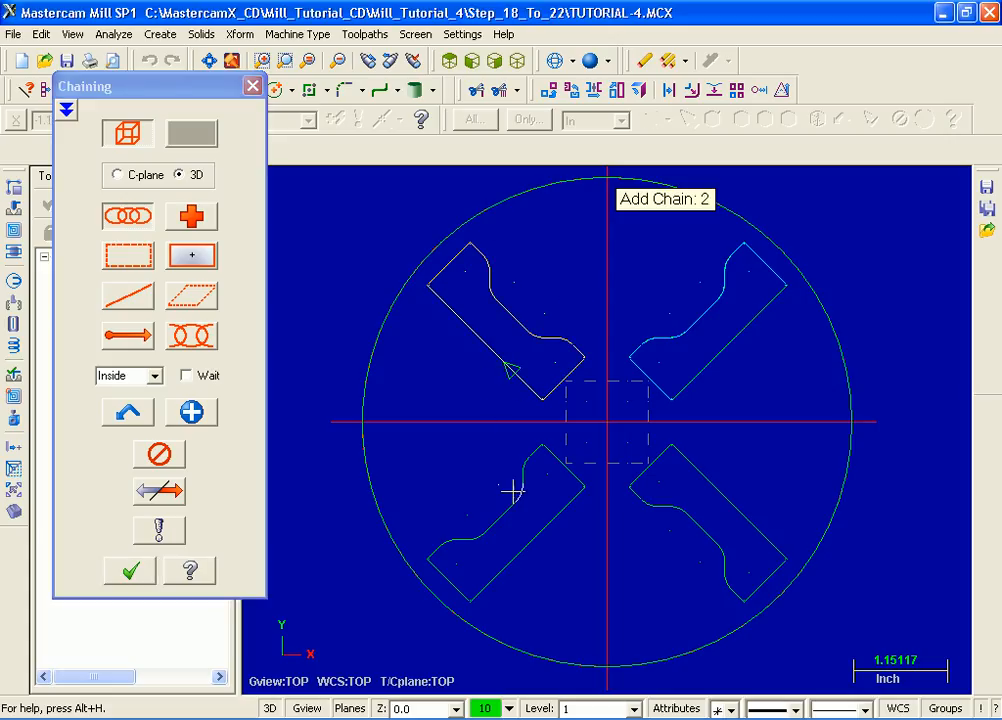
{"action": "left_click", "coordinate": [559, 510]}
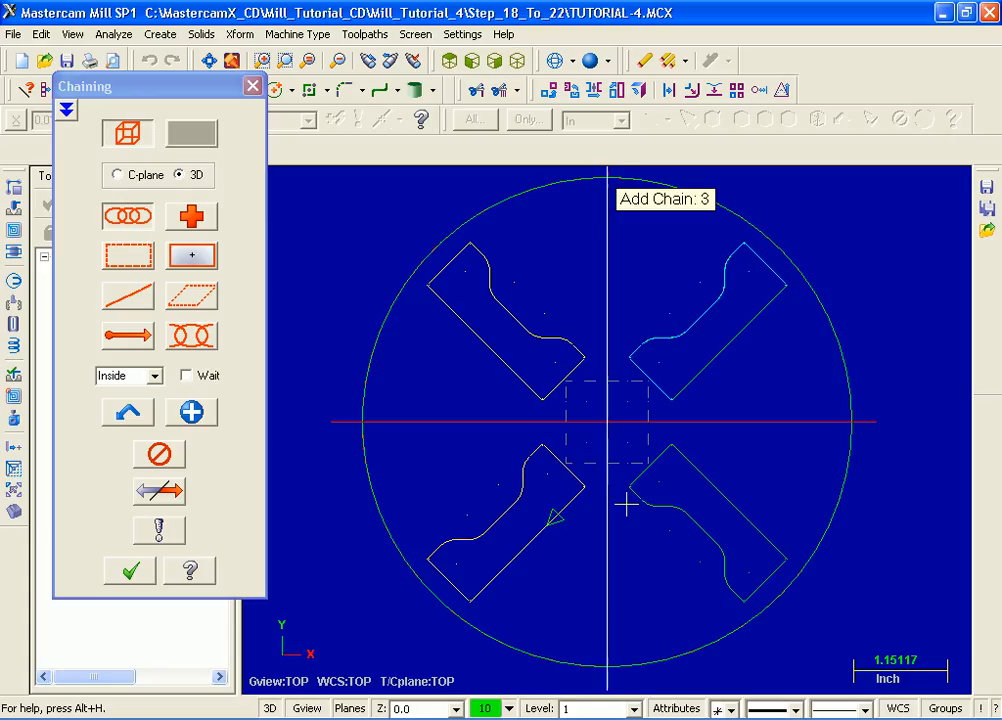
{"action": "left_click", "coordinate": [694, 463]}
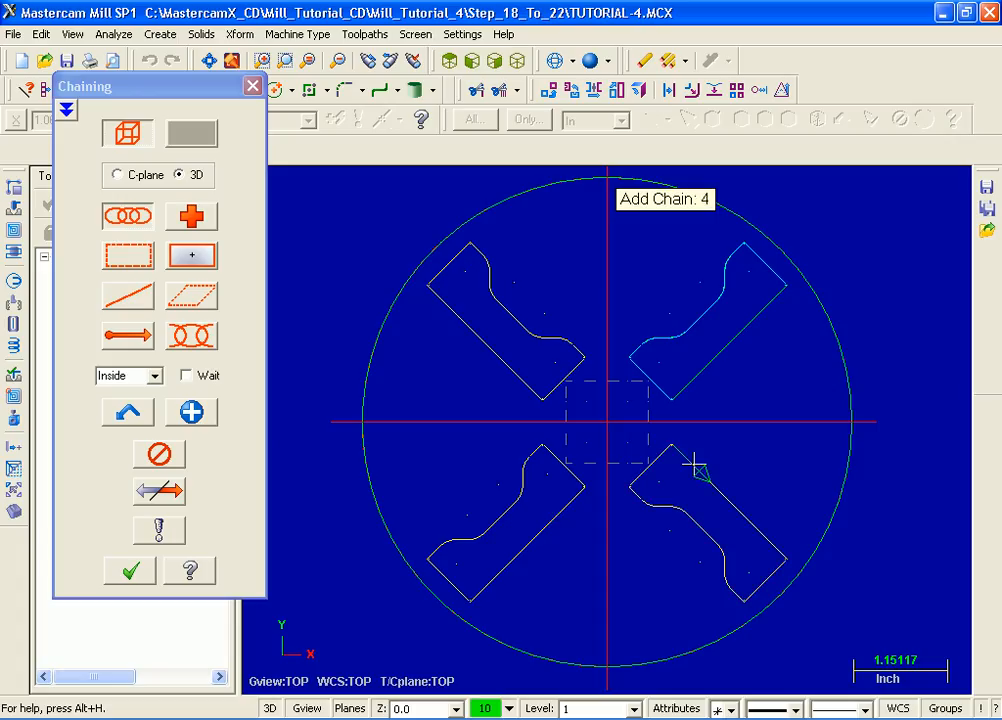
{"action": "left_click", "coordinate": [130, 574]}
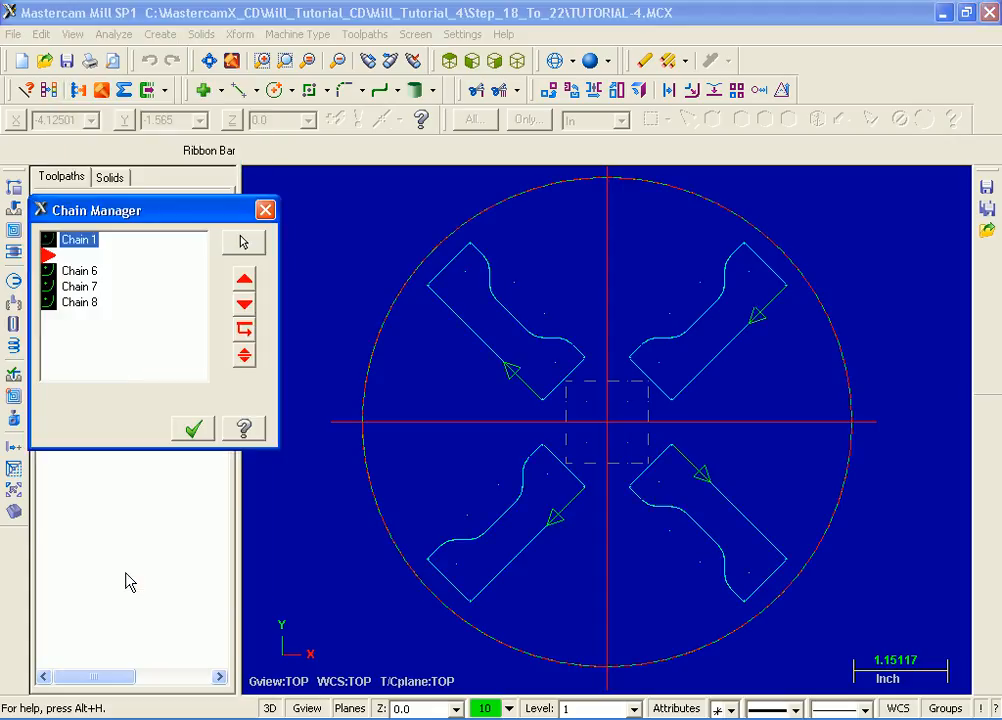
{"action": "left_click", "coordinate": [197, 429]}
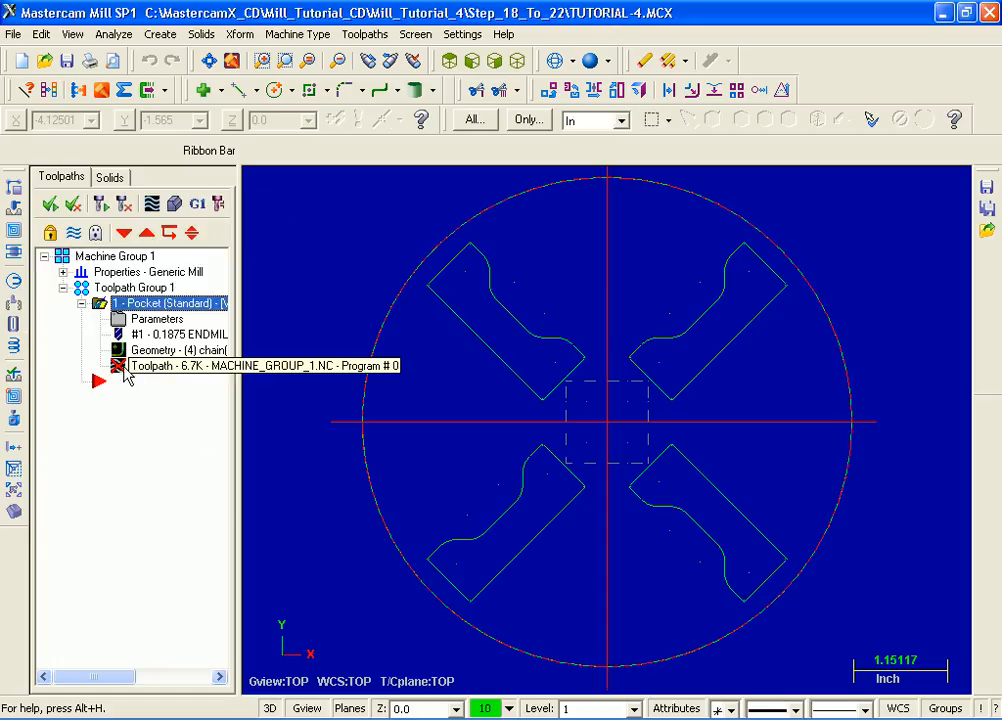
{"action": "left_click", "coordinate": [126, 198]}
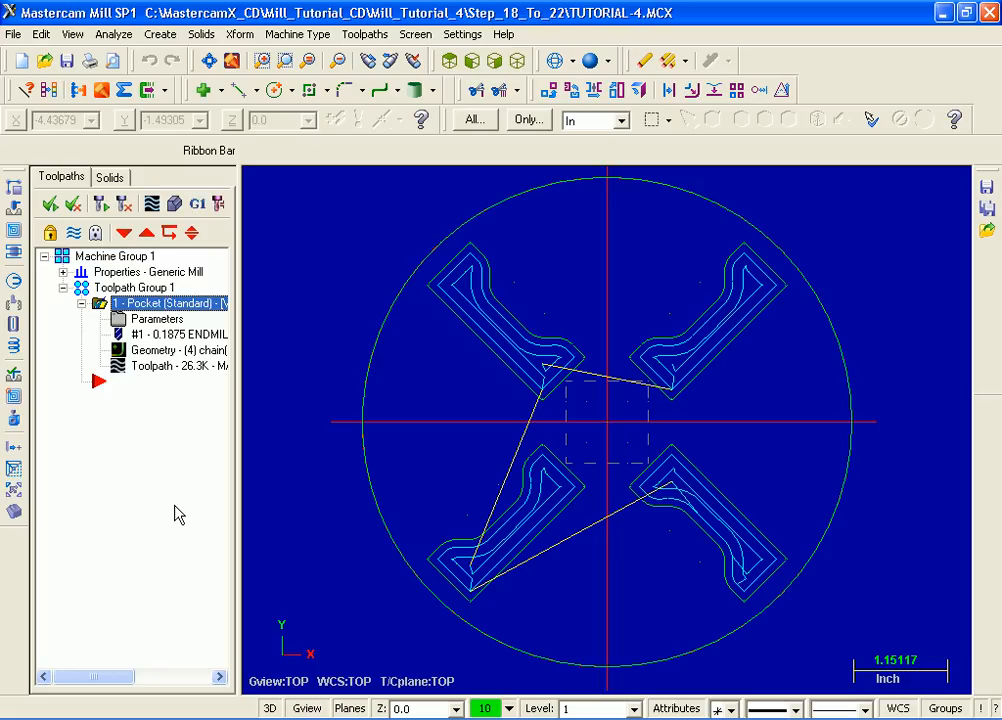
Step: Delete Chain 8, Chain 7 and Chain 6 from the Pocket operation's geometry and regenerate its toolpath
{"action": "left_click", "coordinate": [143, 355]}
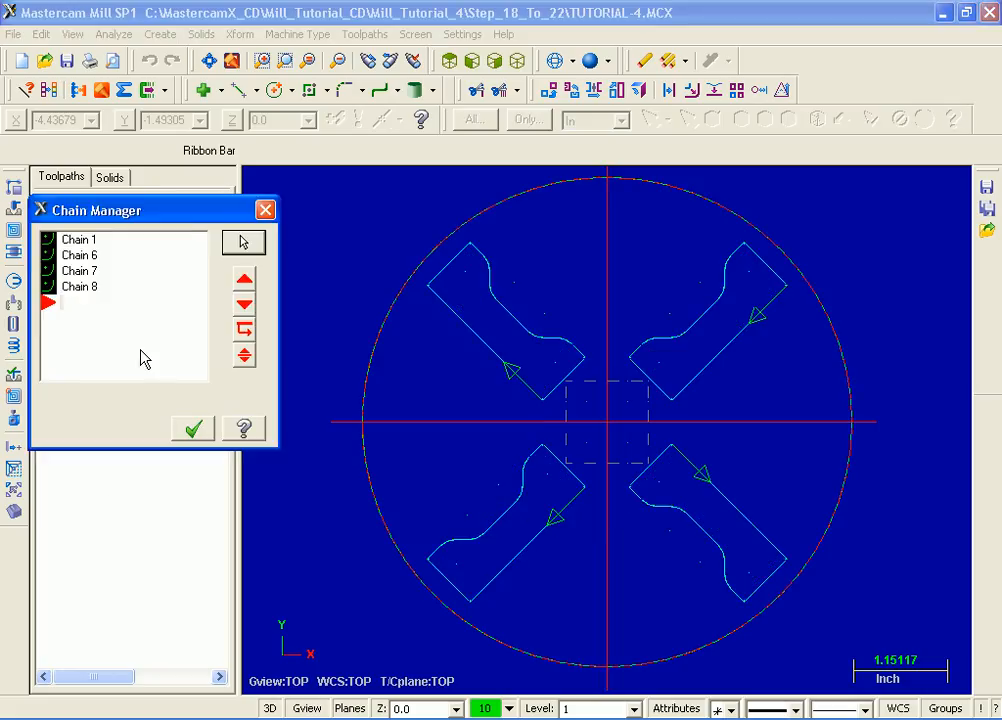
{"action": "left_click", "coordinate": [85, 290]}
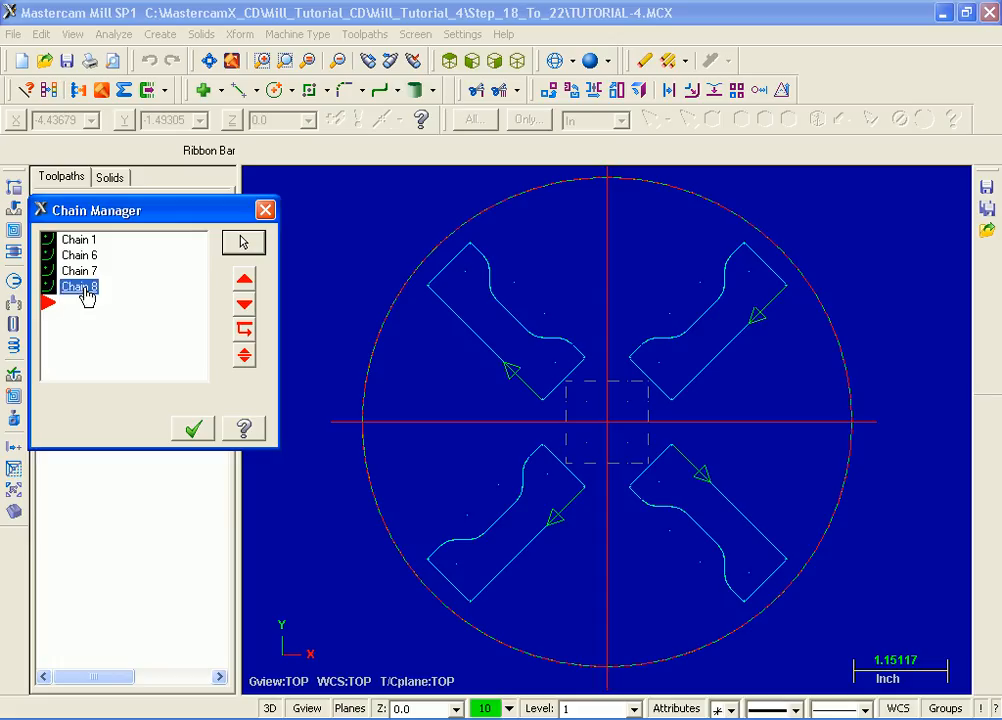
{"action": "right_click", "coordinate": [85, 290]}
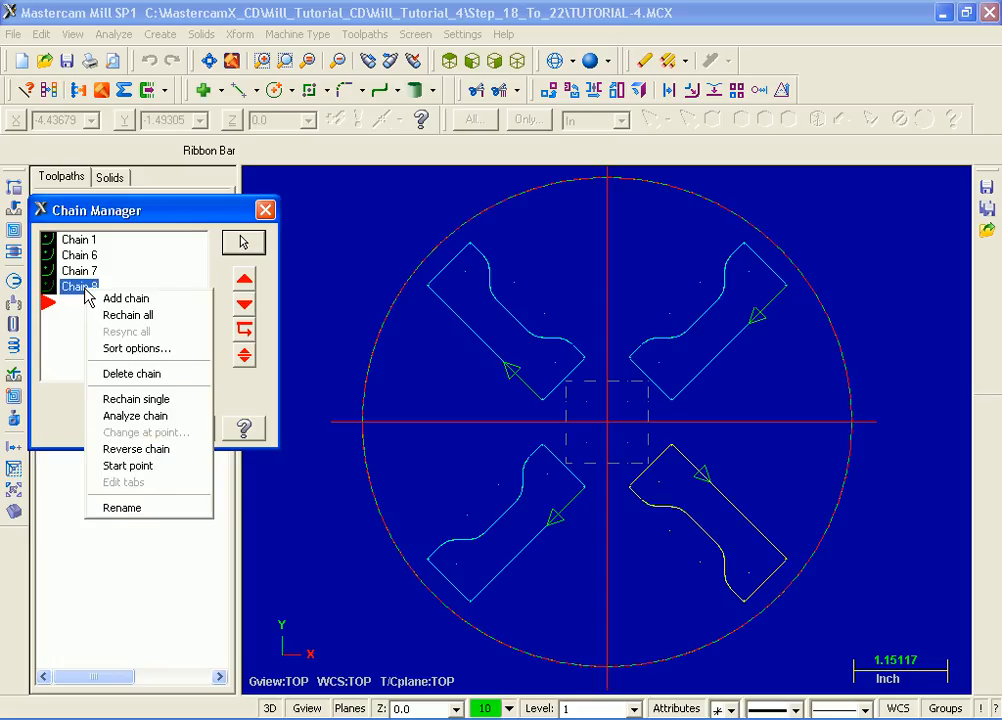
{"action": "left_click", "coordinate": [171, 378]}
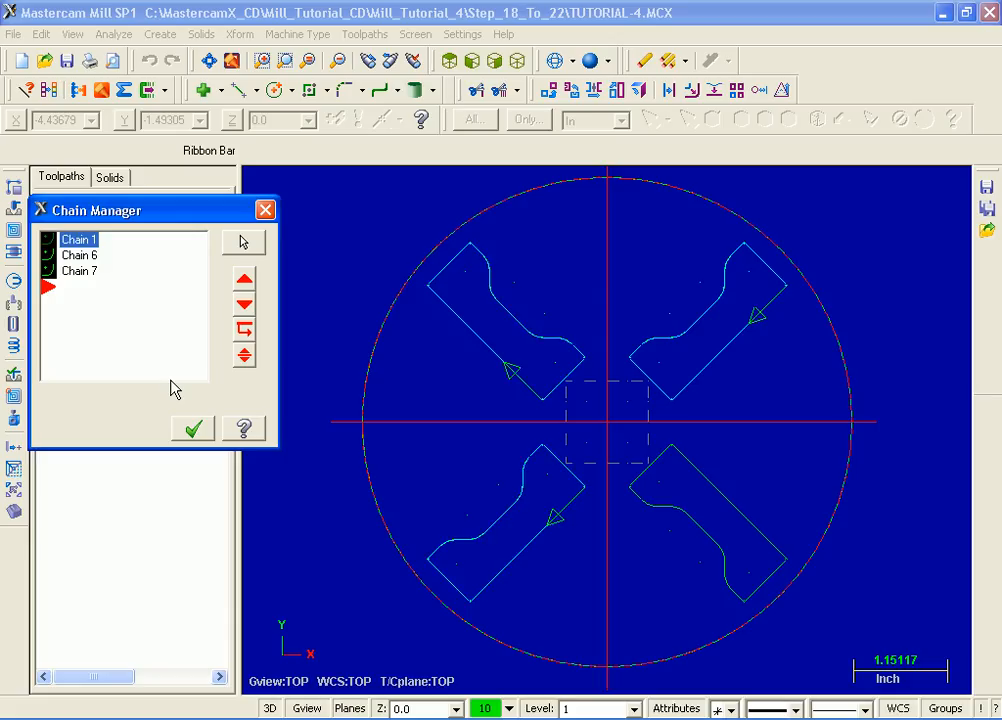
{"action": "left_click", "coordinate": [80, 279]}
{"action": "right_click", "coordinate": [82, 281]}
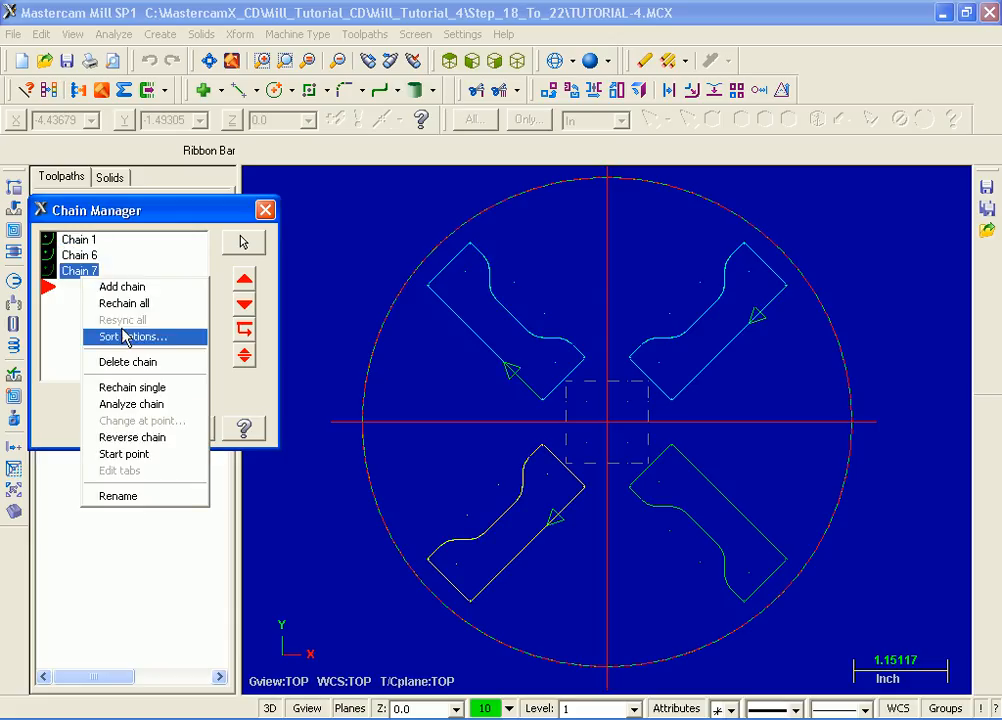
{"action": "left_click", "coordinate": [138, 374]}
{"action": "left_click", "coordinate": [76, 259]}
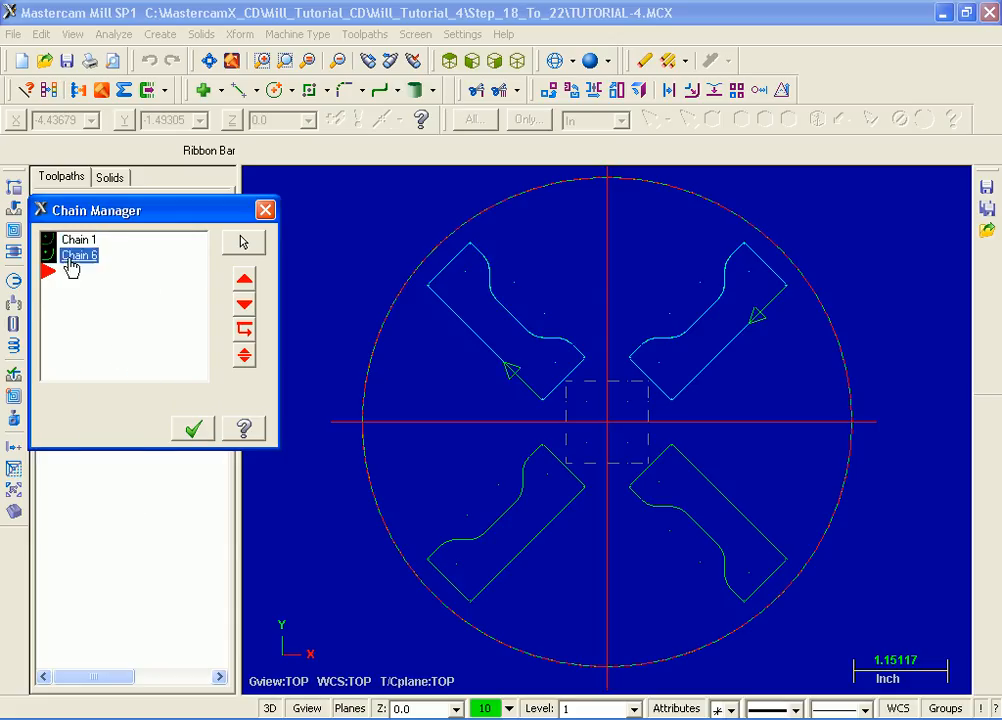
{"action": "right_click", "coordinate": [72, 262]}
{"action": "left_click", "coordinate": [116, 344]}
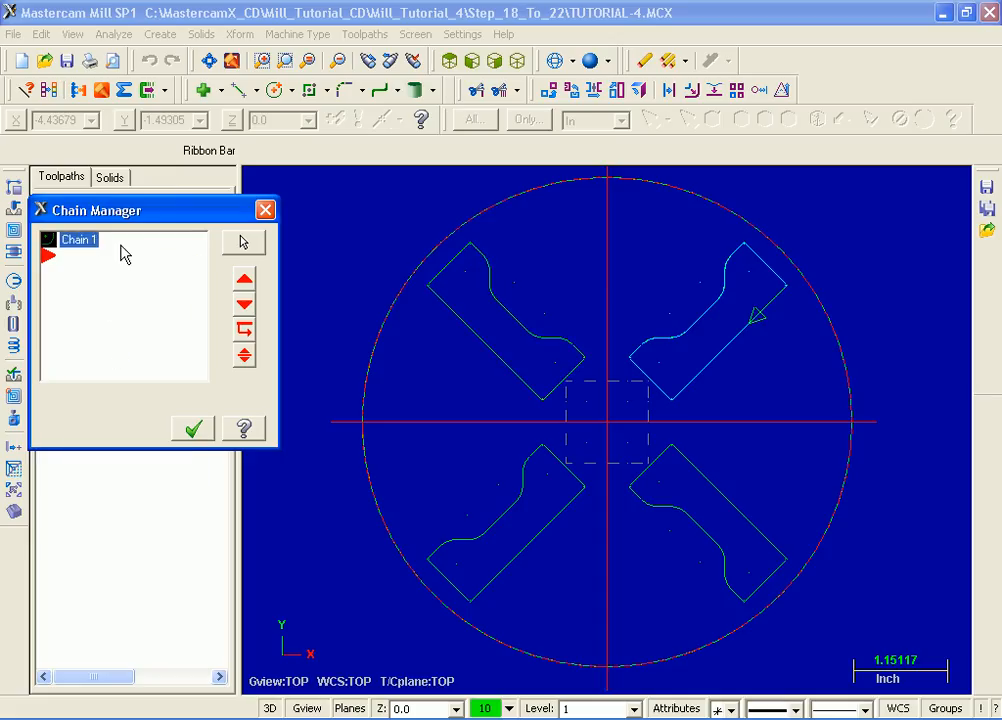
{"action": "left_click", "coordinate": [193, 430]}
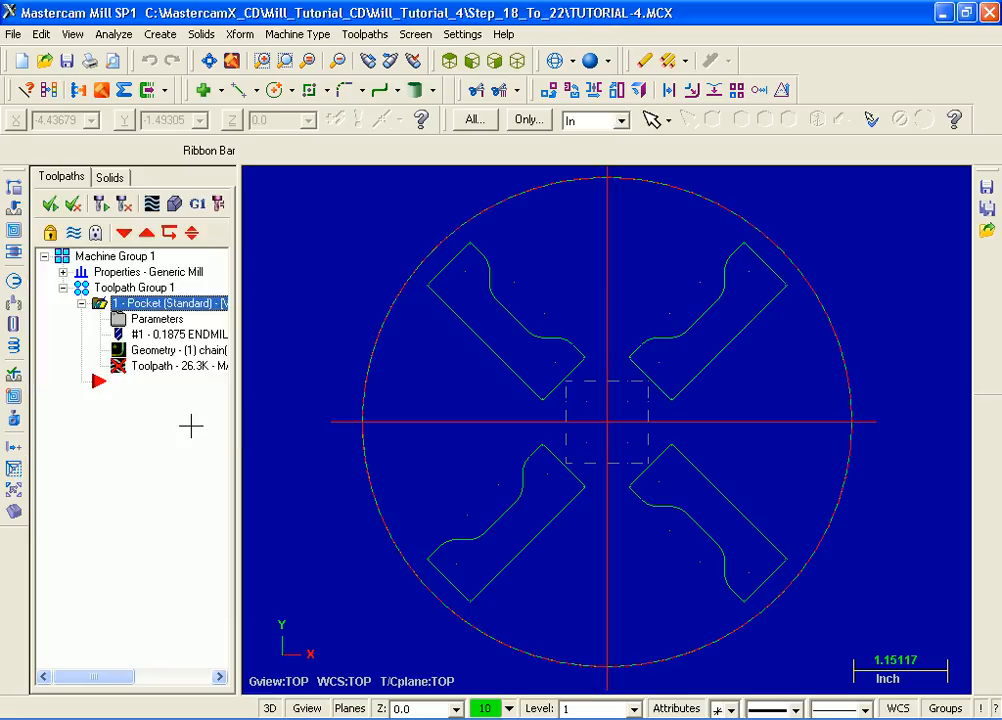
{"action": "left_click", "coordinate": [125, 210]}
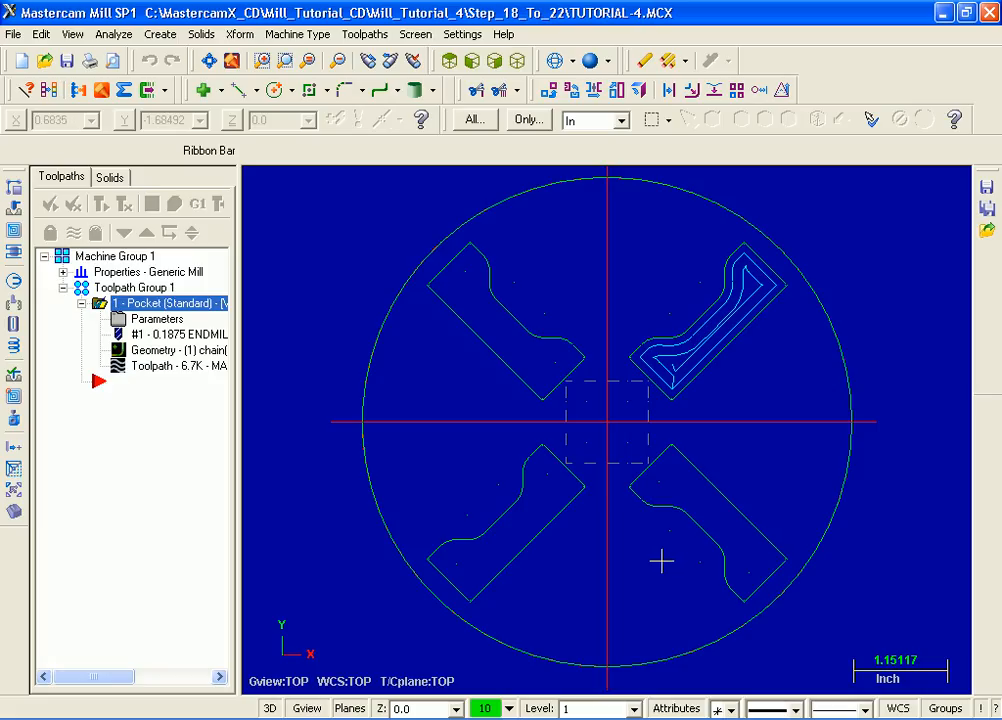
Step: Create a transform toolpath that mirrors the Pocket operation about the Y axis with Reverse toolpath enabled
{"action": "left_click", "coordinate": [366, 35]}
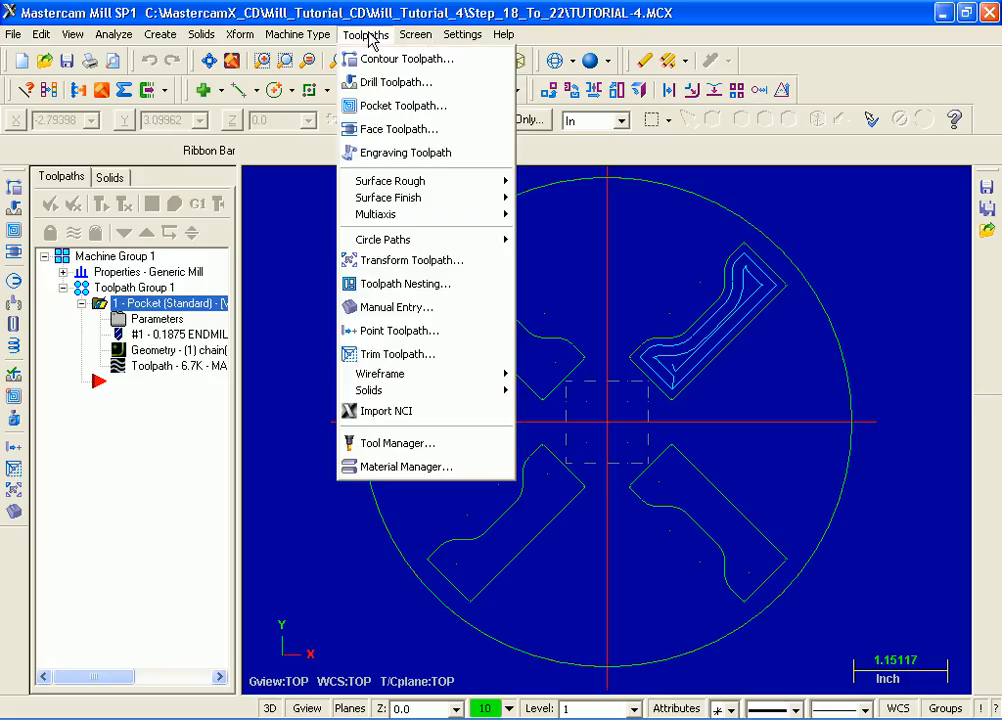
{"action": "left_click", "coordinate": [461, 268]}
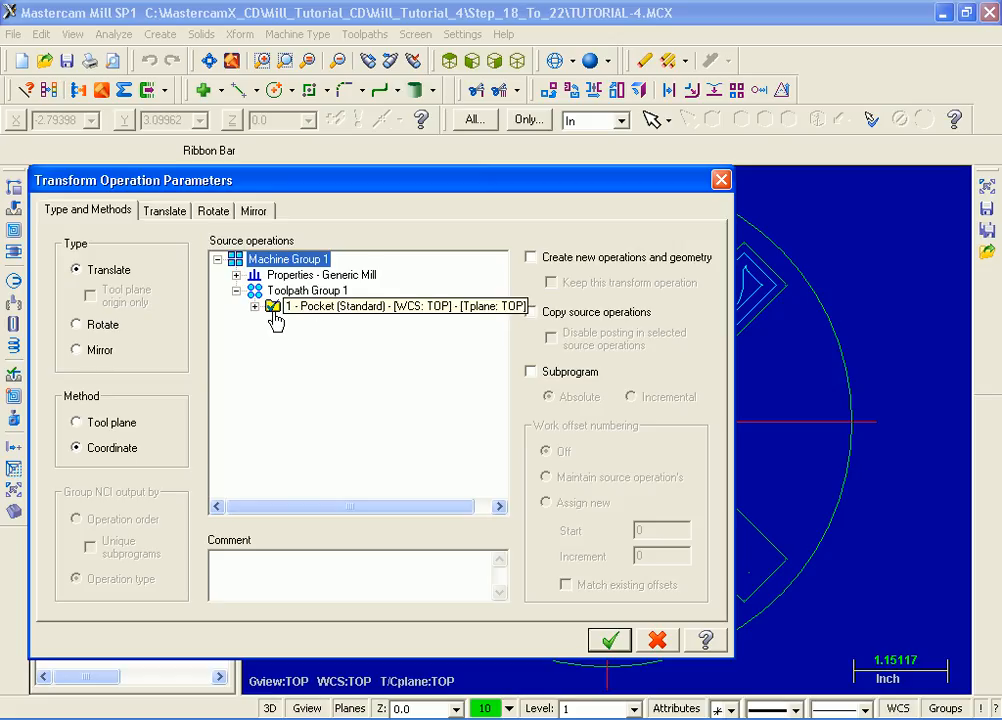
{"action": "left_click", "coordinate": [76, 351]}
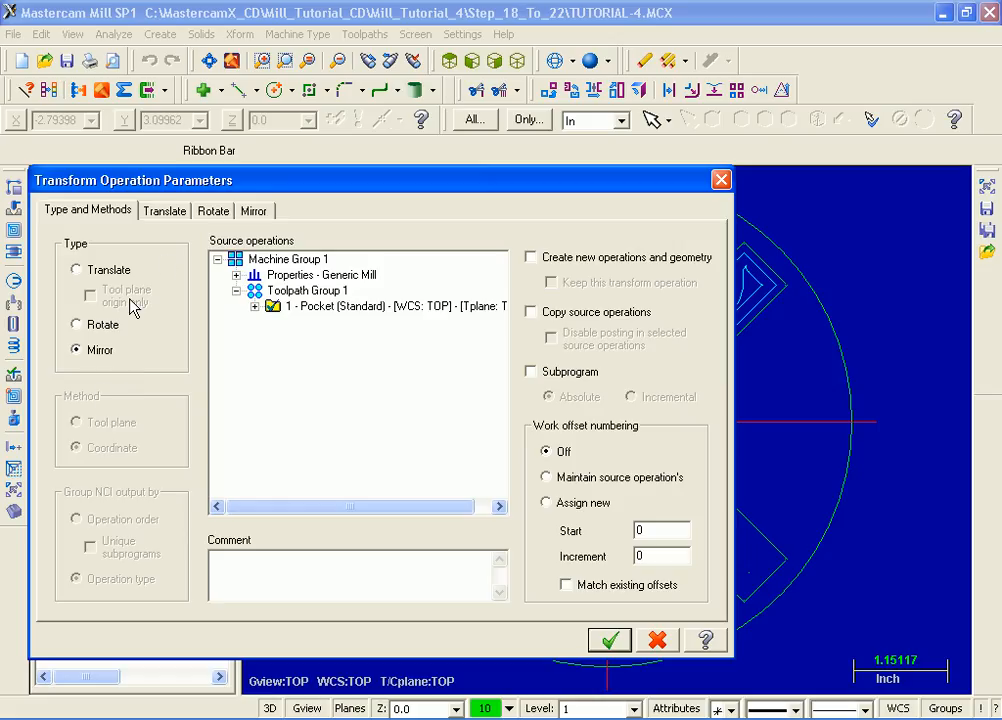
{"action": "left_click", "coordinate": [263, 212]}
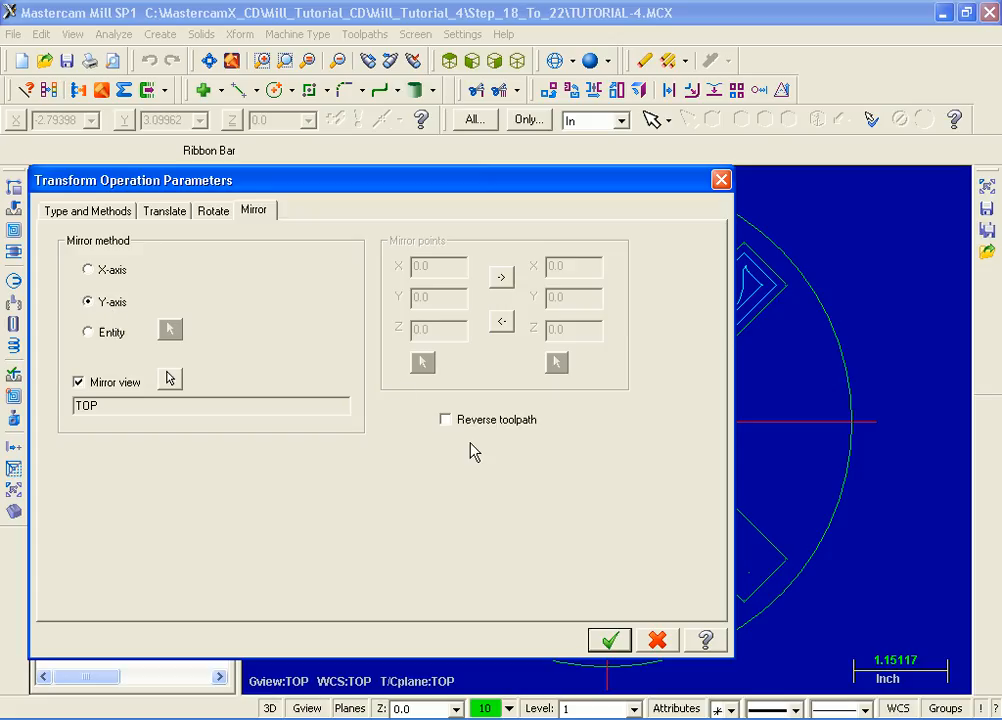
{"action": "left_click", "coordinate": [445, 419]}
{"action": "left_click", "coordinate": [609, 640]}
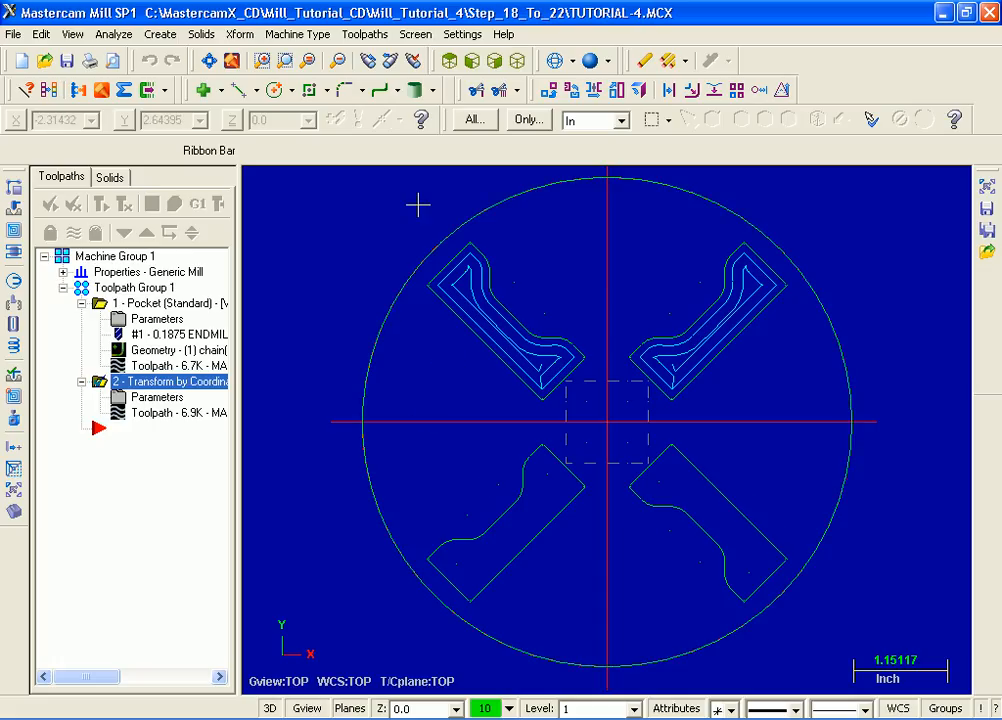
Step: Create a transform toolpath that rotates only the mirrored operation about the origin in 2 steps, with start and rotation angles of 90.0
{"action": "left_click", "coordinate": [357, 40]}
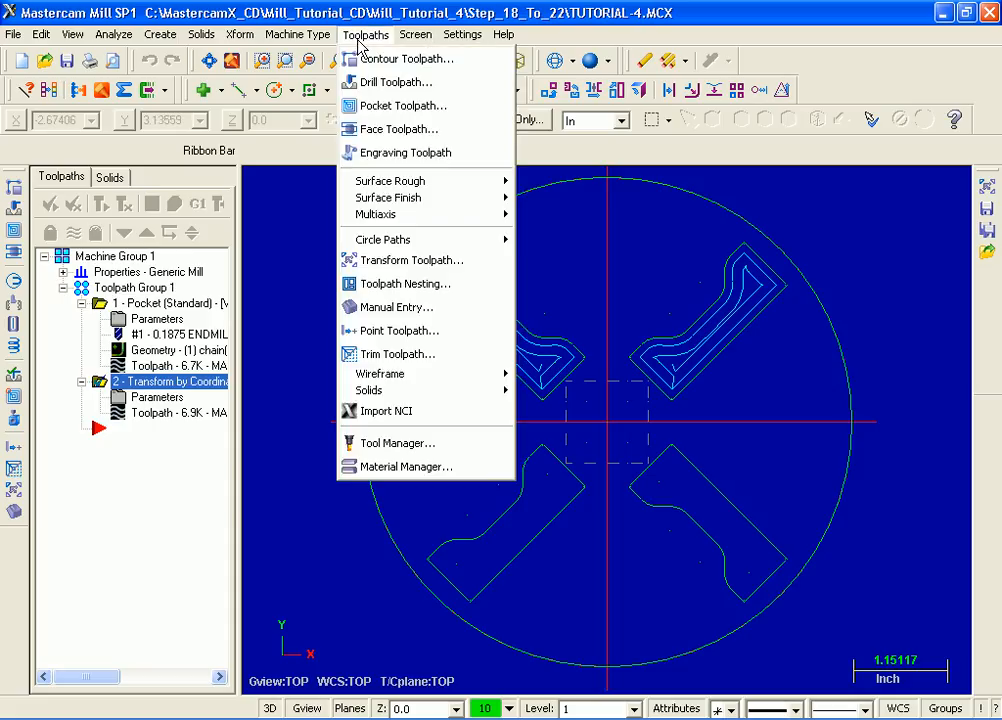
{"action": "left_click", "coordinate": [446, 262]}
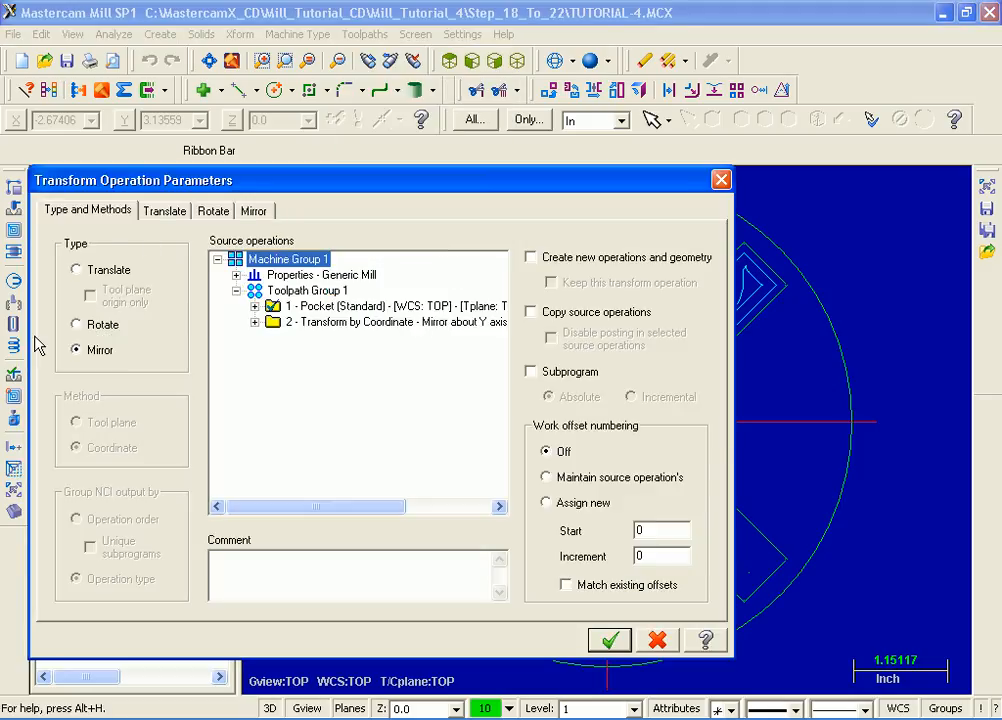
{"action": "left_click", "coordinate": [80, 326]}
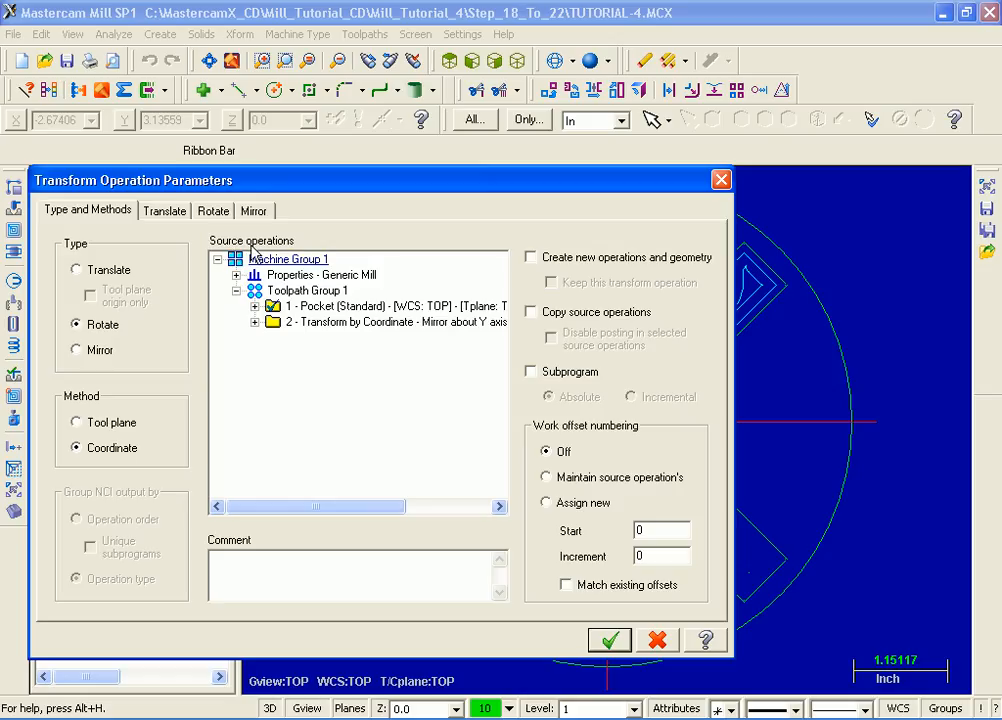
{"action": "left_click", "coordinate": [306, 324]}
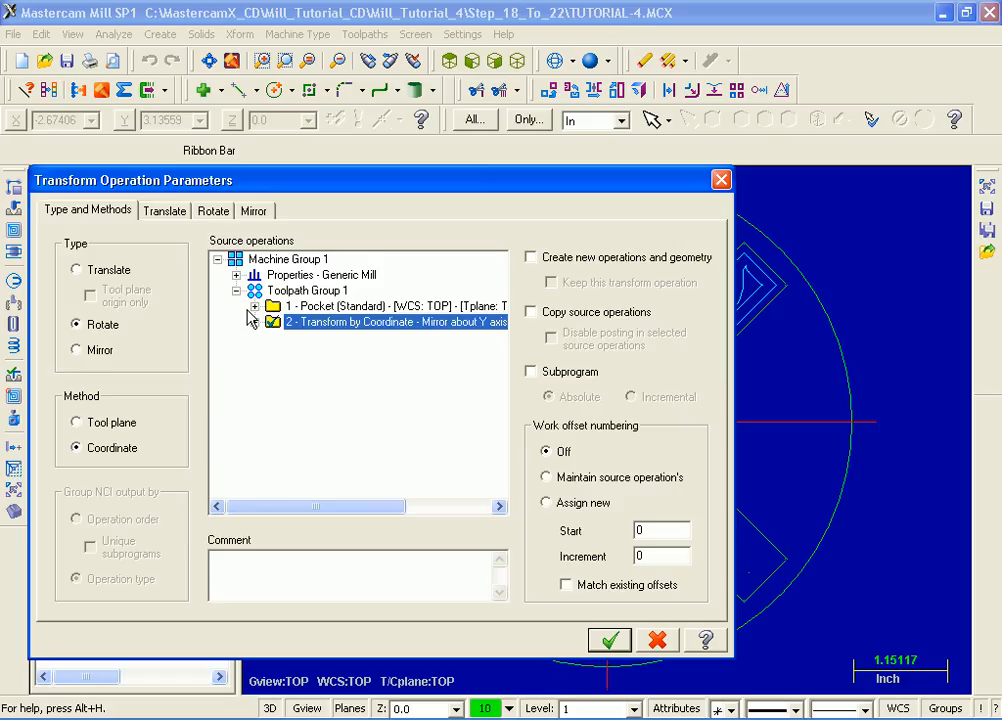
{"action": "left_click", "coordinate": [215, 211]}
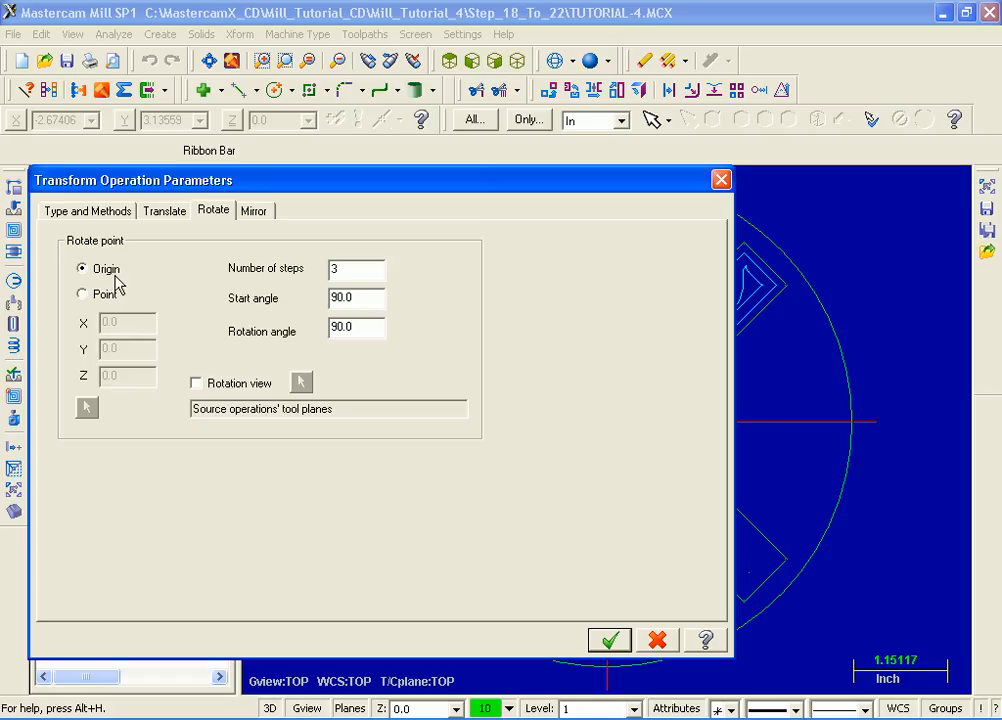
{"action": "left_click_drag", "start_coordinate": [358, 270], "coordinate": [325, 268]}
{"action": "type", "text": "2"}
{"action": "key", "text": "Tab"}
{"action": "left_click", "coordinate": [620, 645]}
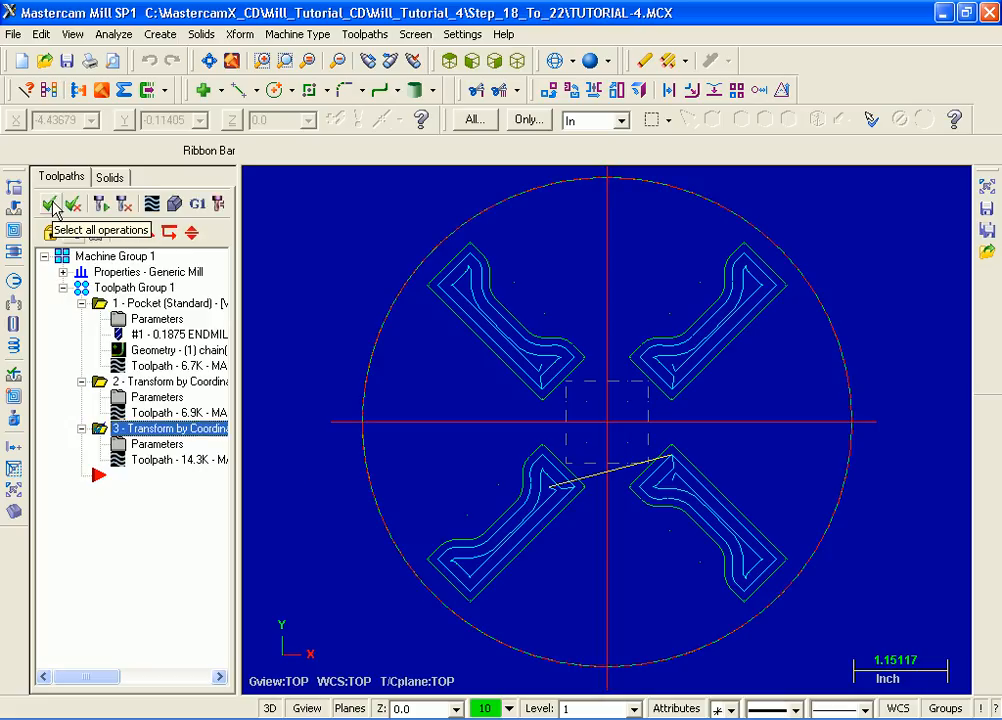
Step: Backplot all three operations in the isometric view to check the tool motion
{"action": "left_click", "coordinate": [49, 204]}
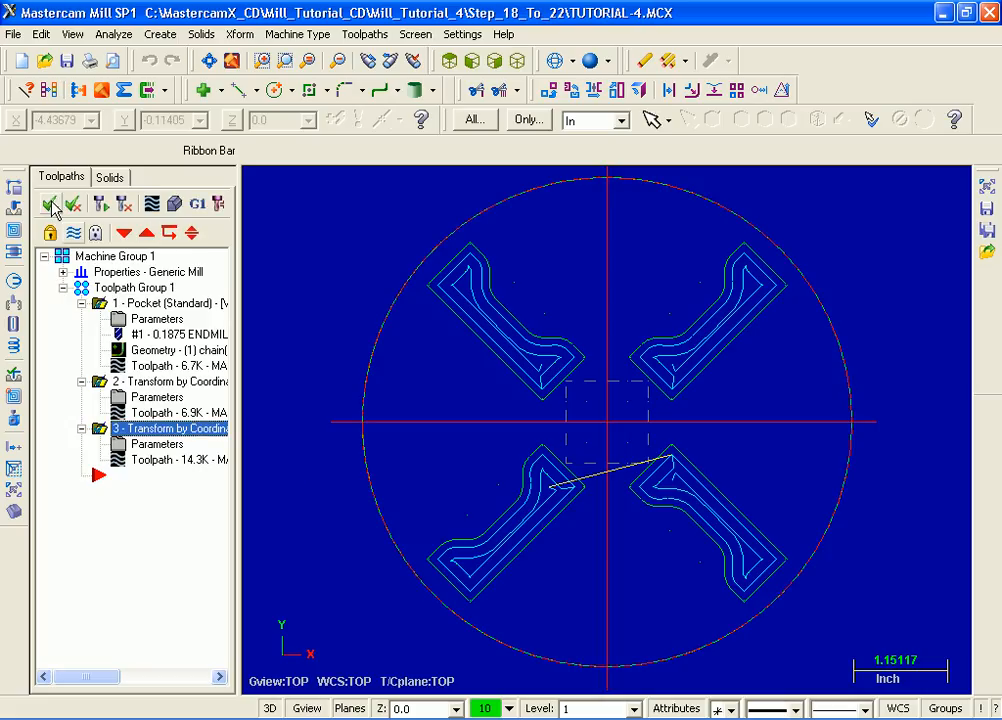
{"action": "left_click", "coordinate": [152, 203]}
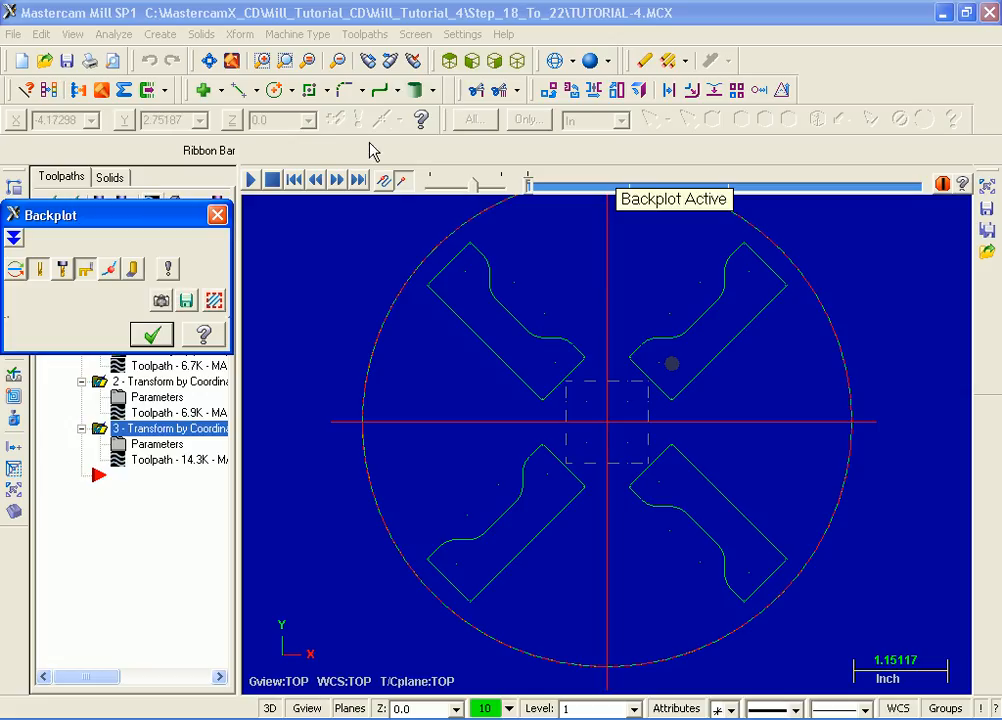
{"action": "left_click", "coordinate": [520, 62]}
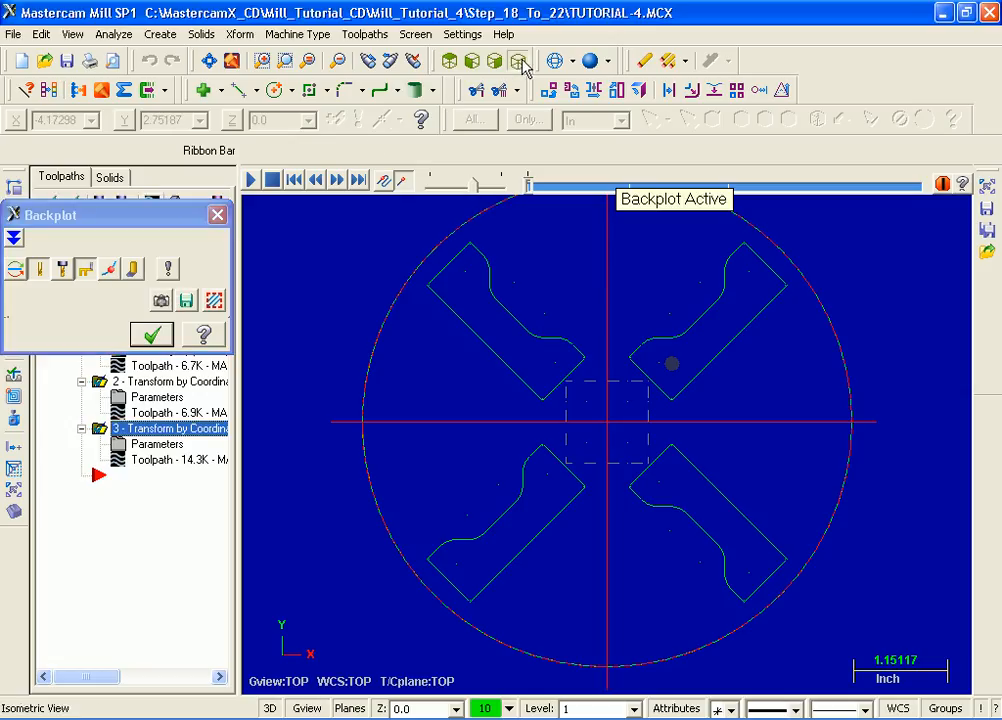
{"action": "left_click", "coordinate": [253, 180]}
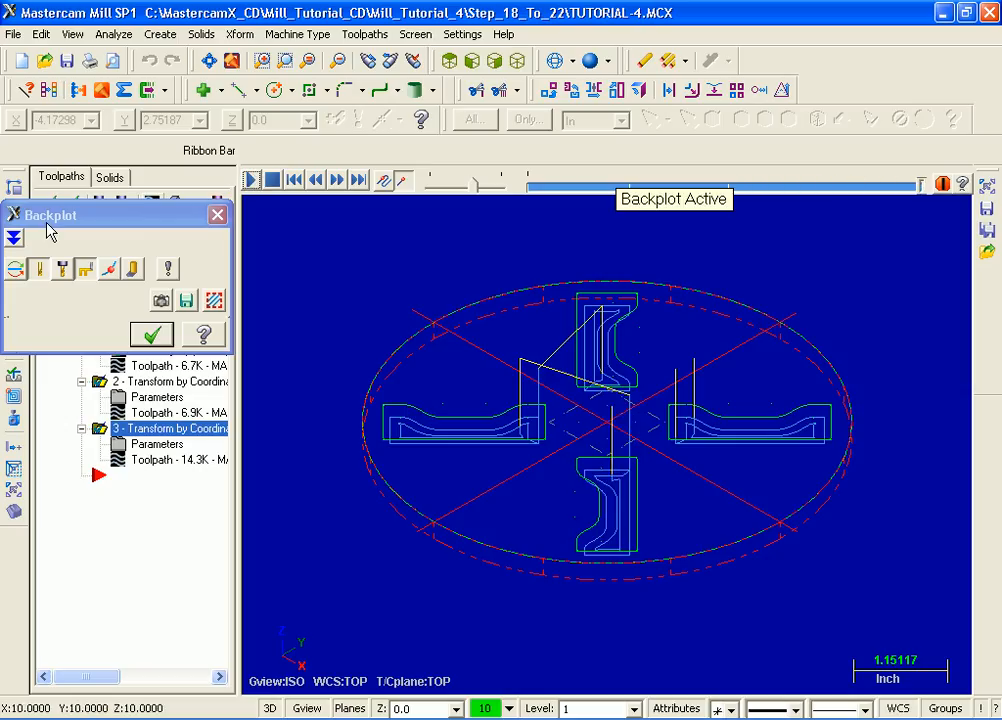
{"action": "left_click", "coordinate": [152, 336]}
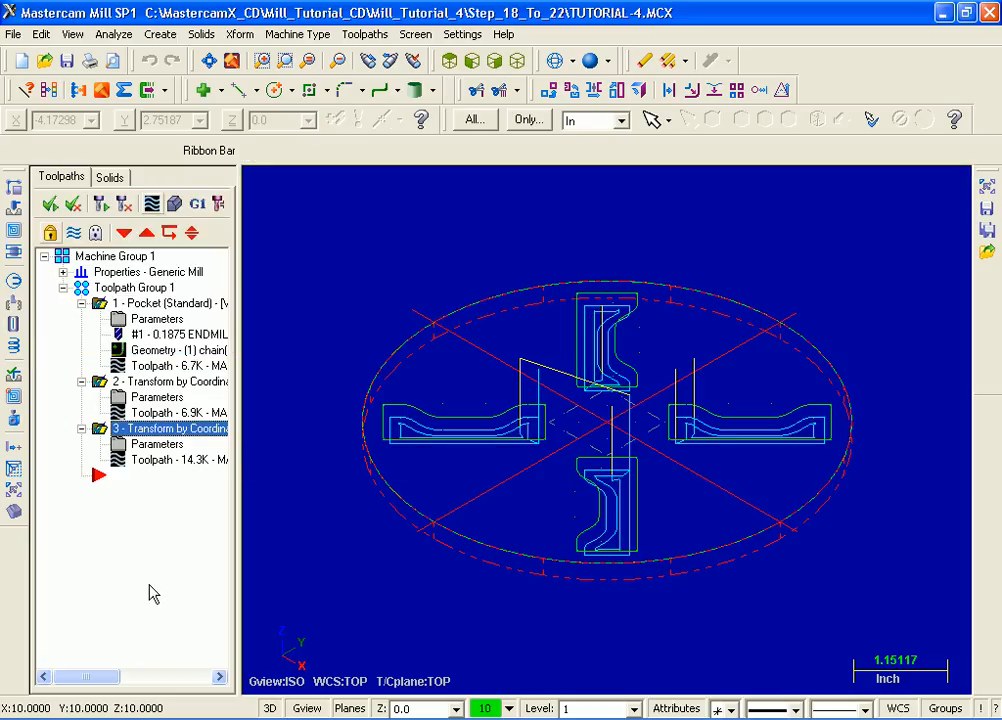
Step: Start solid verification of the three operations and enable Change tool/color in the Verify Options
{"action": "left_click", "coordinate": [175, 208]}
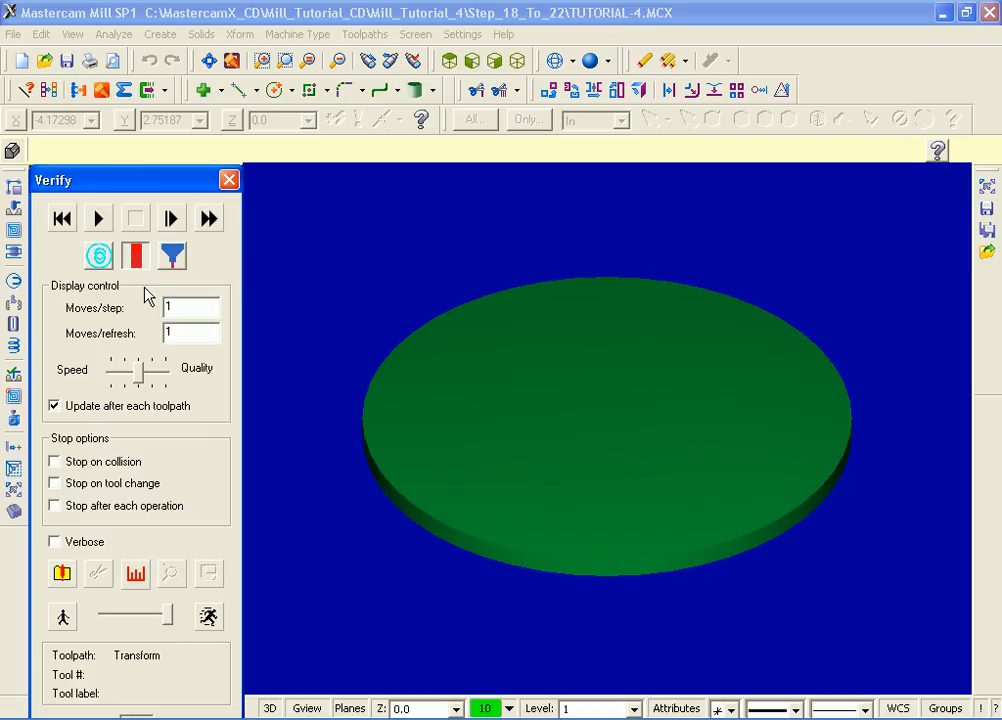
{"action": "left_click_drag", "start_coordinate": [156, 186], "coordinate": [166, 61]}
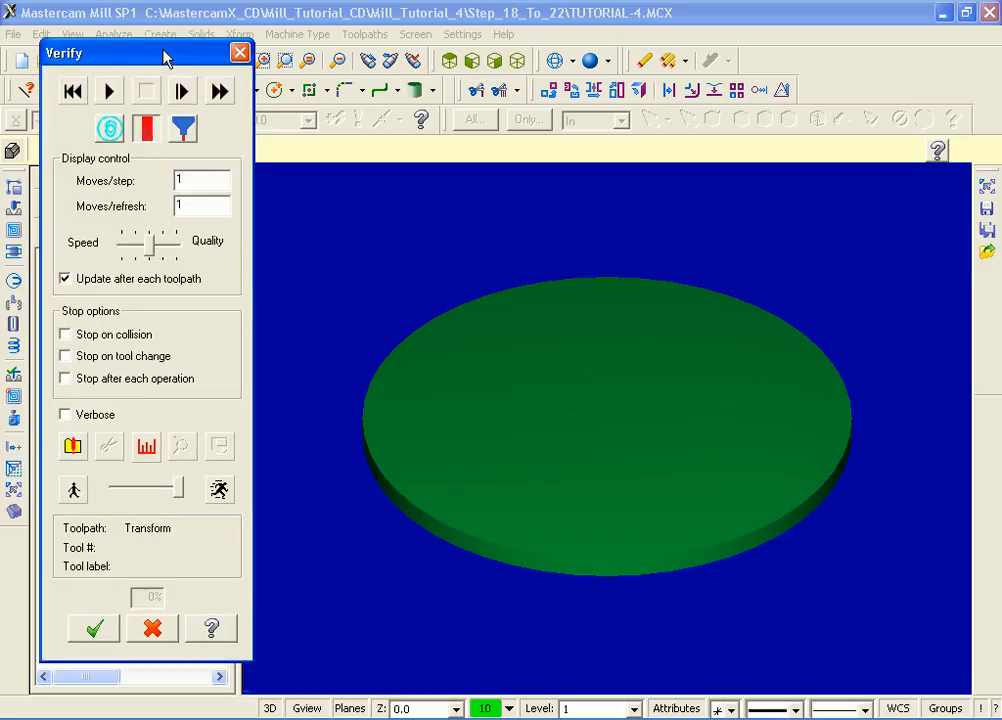
{"action": "left_click", "coordinate": [75, 448]}
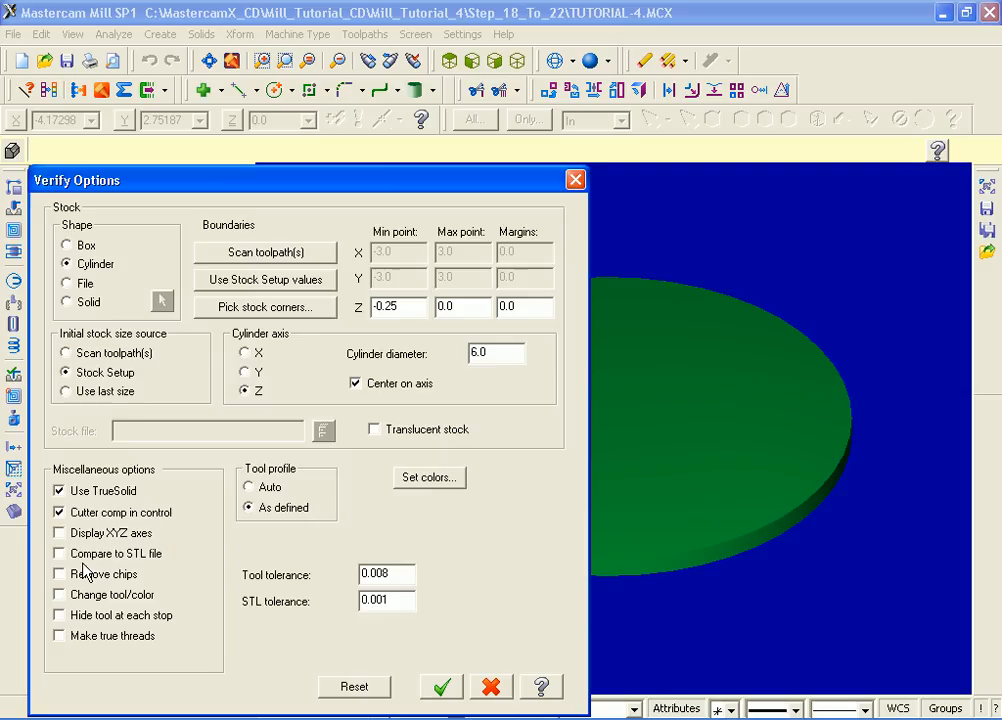
{"action": "left_click", "coordinate": [62, 596]}
{"action": "left_click", "coordinate": [446, 697]}
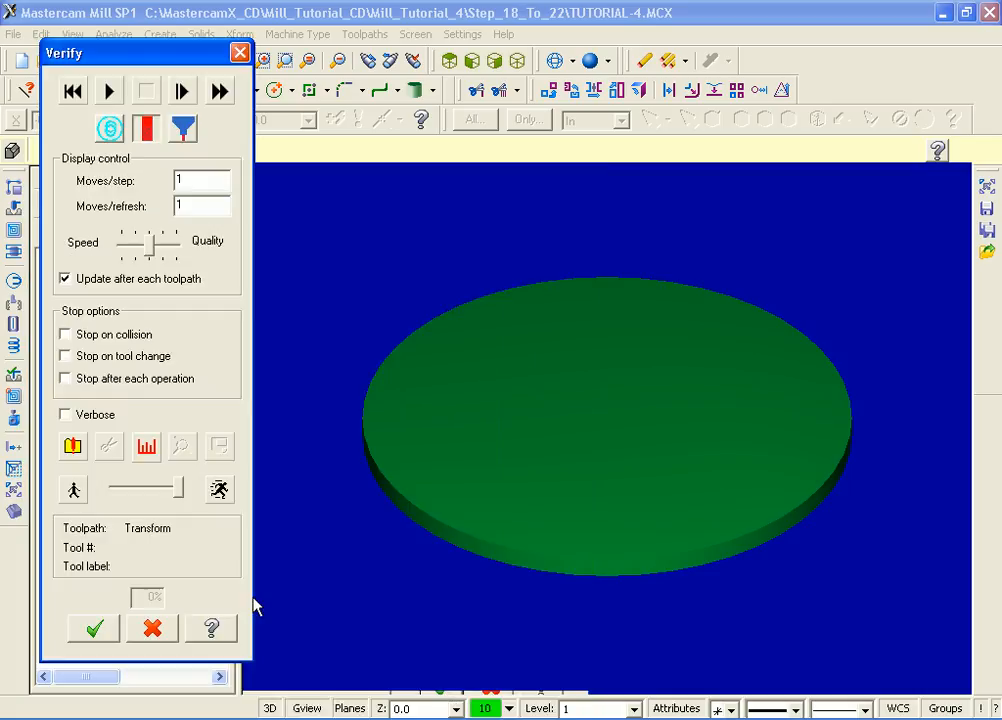
Step: Run the verification simulation at medium speed, raise it to maximum speed to finish all four pockets, and close the verification
{"action": "left_click_drag", "start_coordinate": [180, 489], "coordinate": [154, 490]}
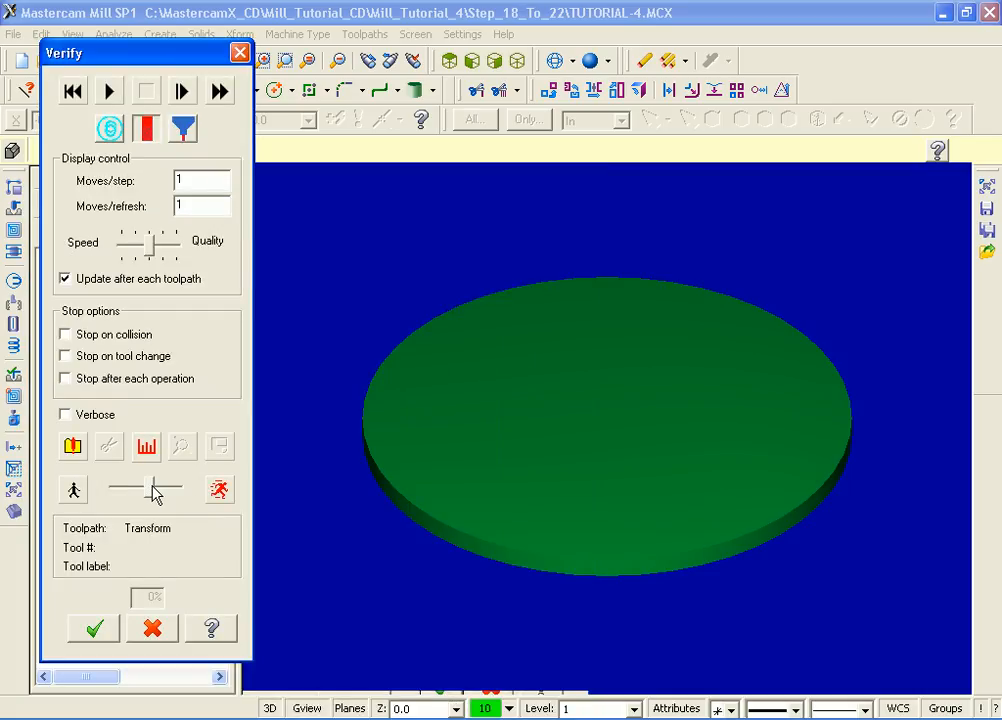
{"action": "left_click", "coordinate": [108, 92]}
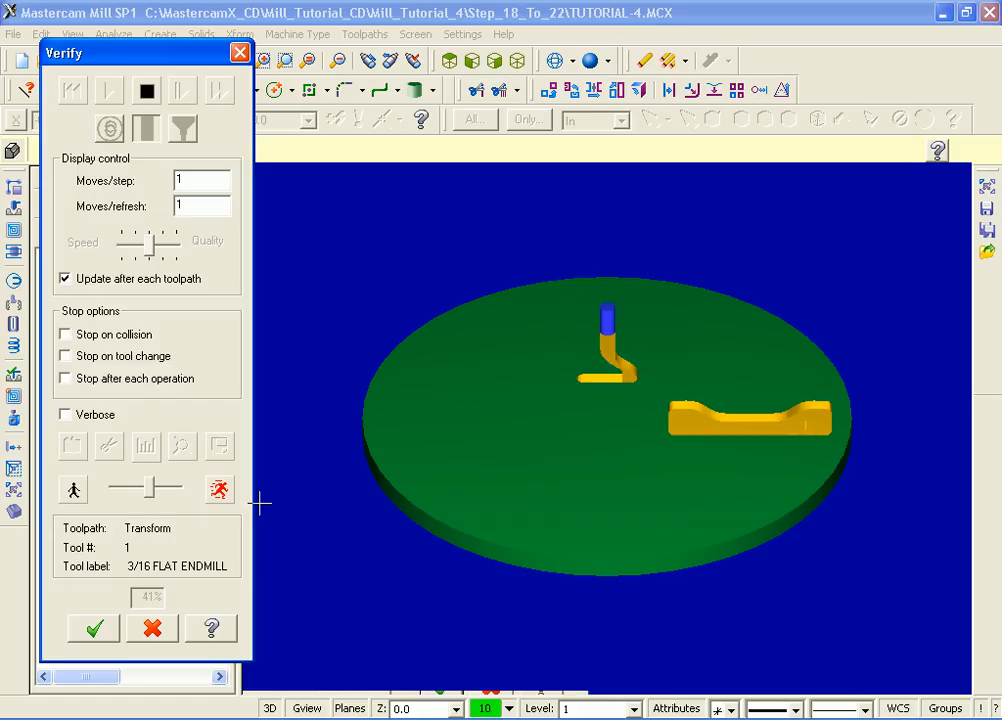
{"action": "left_click_drag", "start_coordinate": [148, 490], "coordinate": [179, 494]}
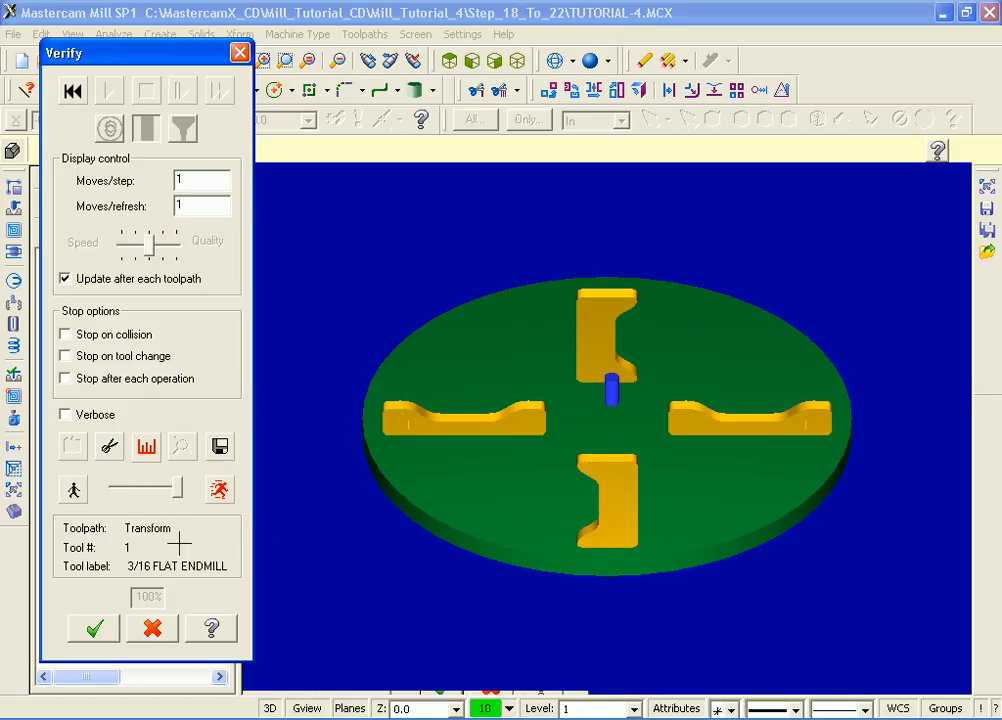
{"action": "left_click", "coordinate": [94, 628]}
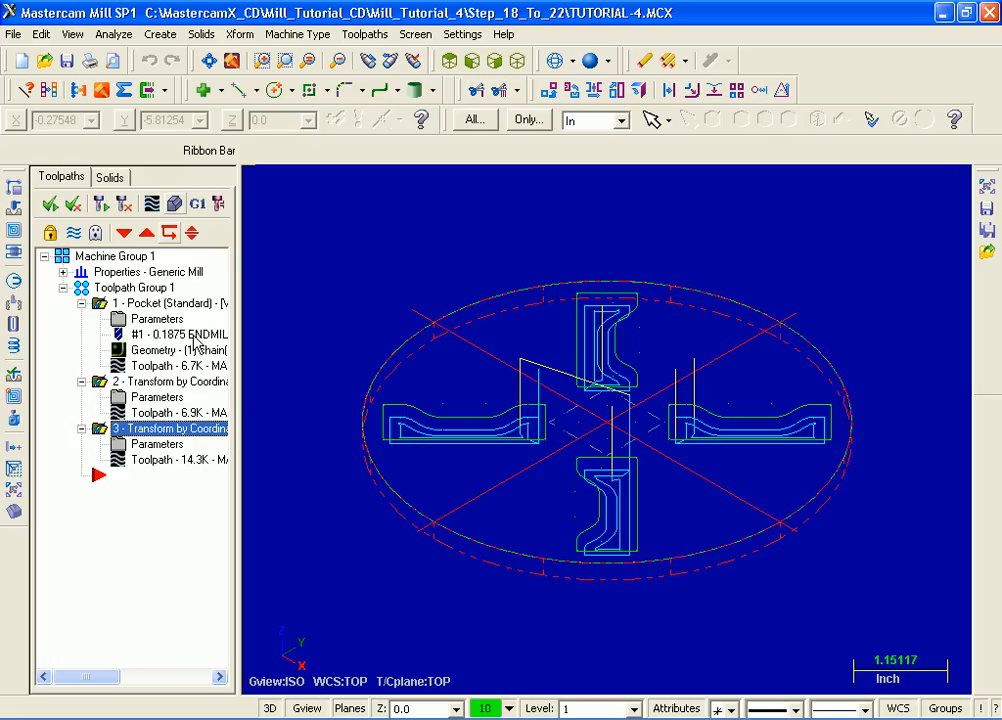
Step: Post-process the operations to an NC file named Tutorial-4 in the NC folder and close the editor showing the generated code
{"action": "left_click", "coordinate": [199, 206]}
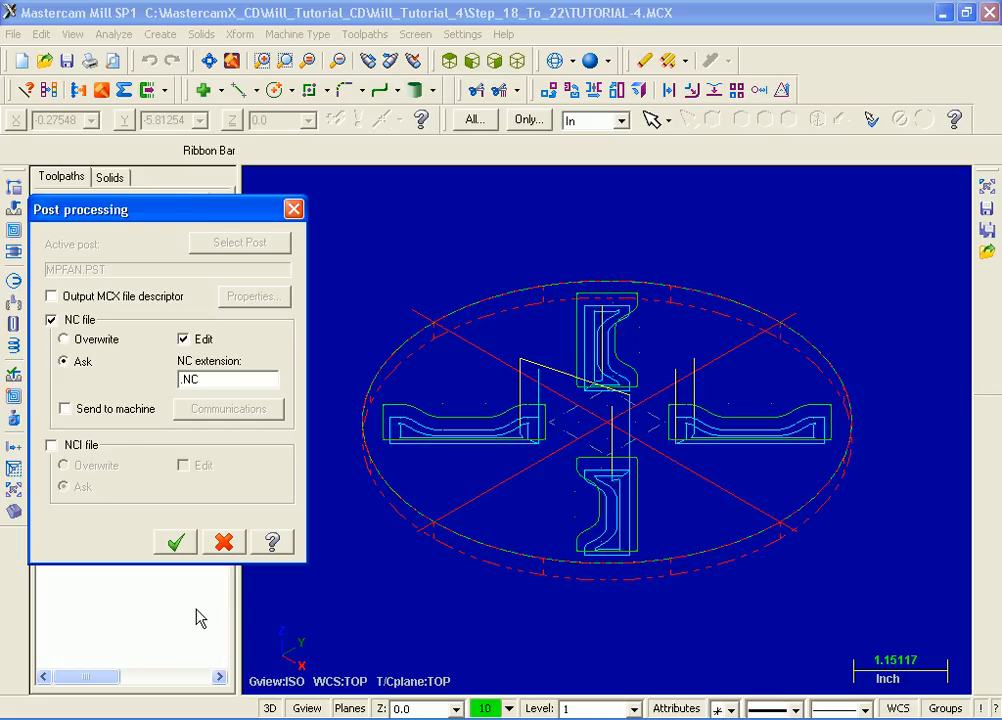
{"action": "left_click", "coordinate": [176, 543]}
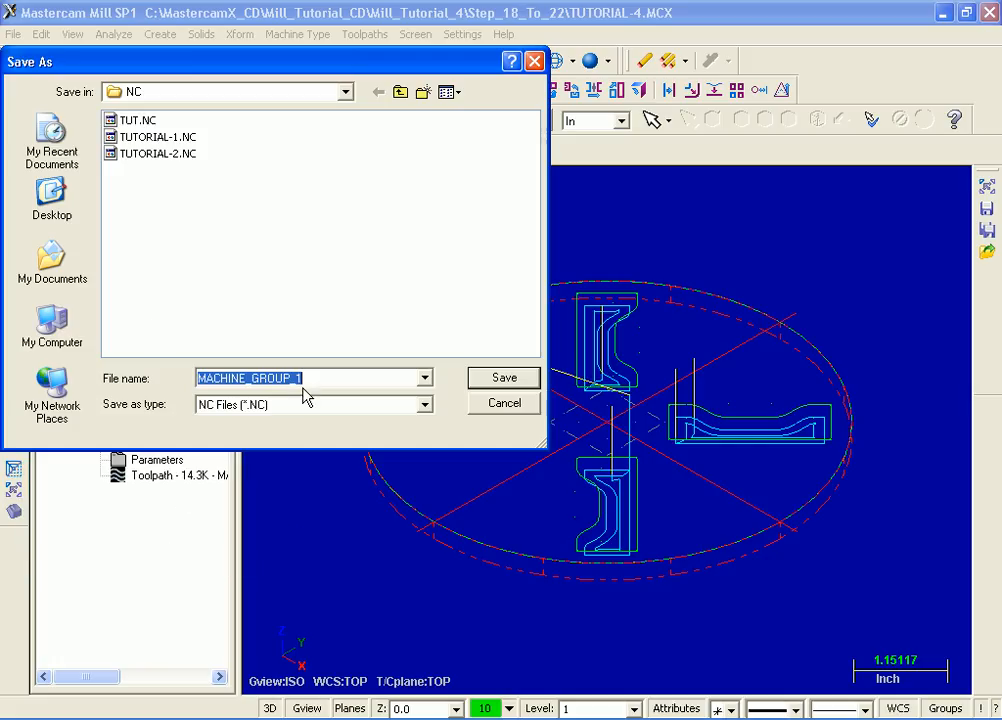
{"action": "type", "text": "Tutor"}
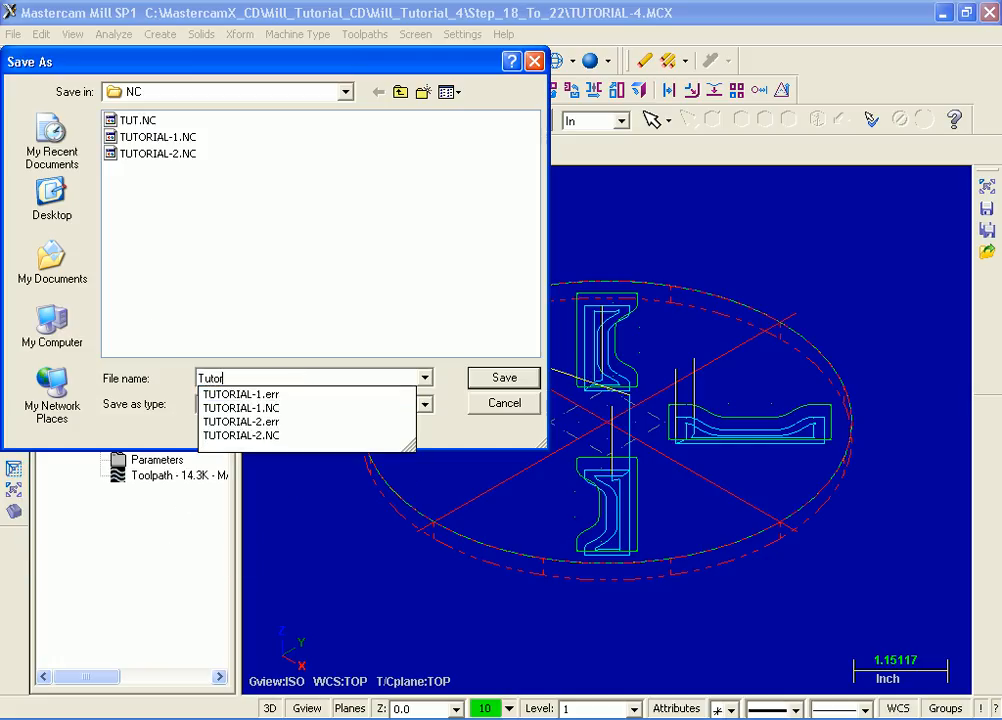
{"action": "type", "text": "ial-4"}
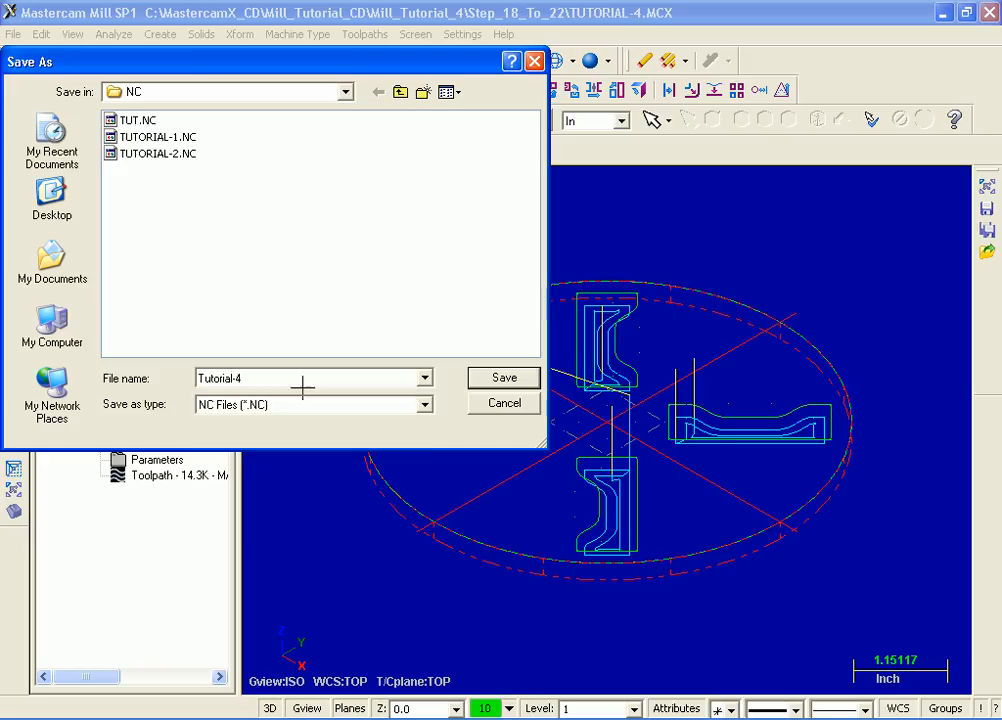
{"action": "left_click", "coordinate": [500, 377]}
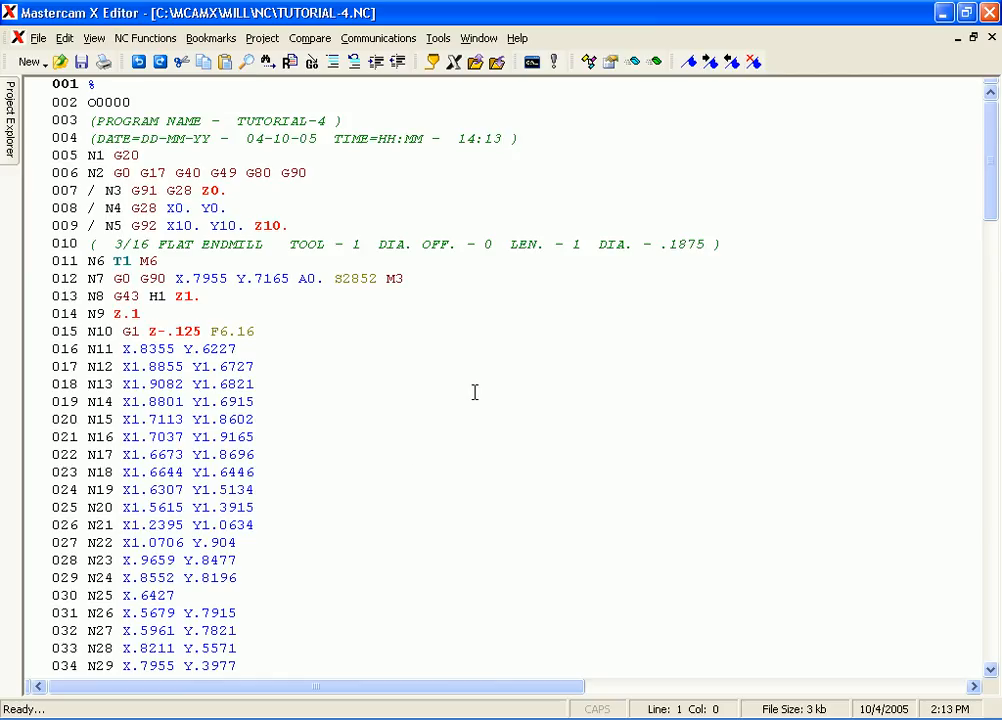
{"action": "left_click", "coordinate": [987, 14]}
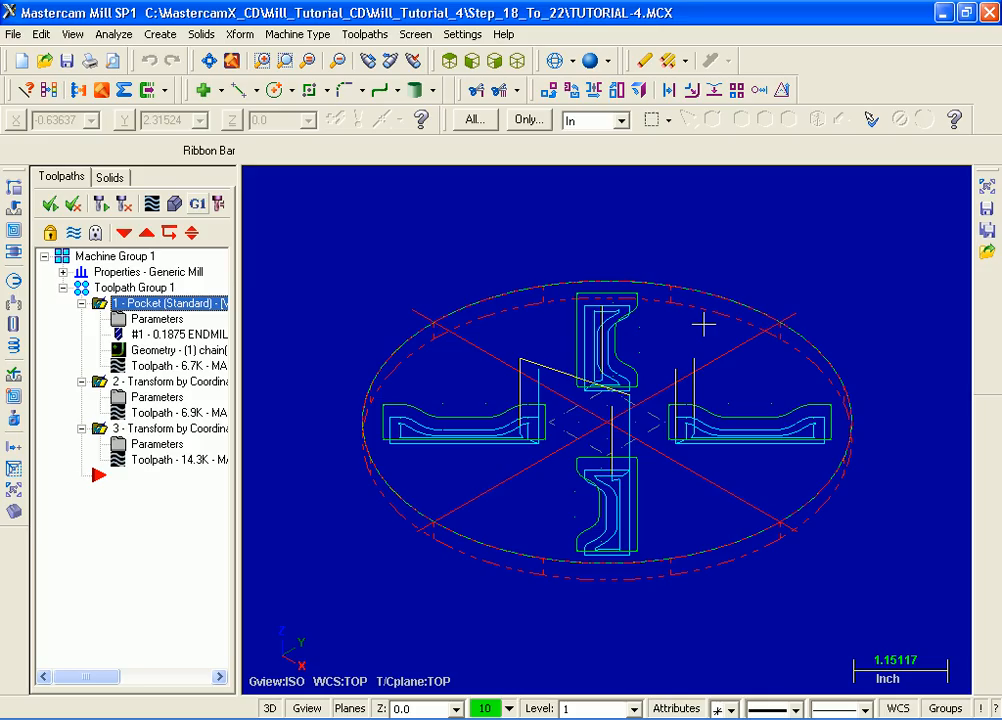